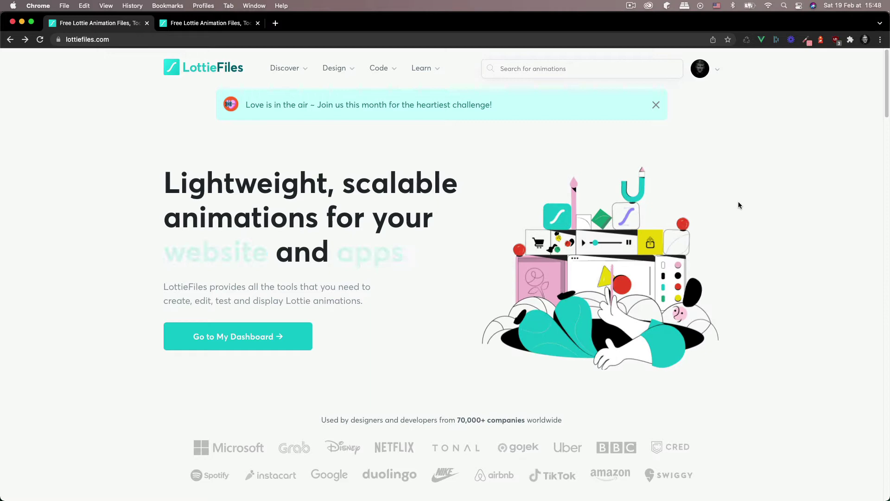
# Open the Responsive Design card from the featured grid and copy its Lottie Animation URL.
pyautogui.scroll(-15, 749, 192)
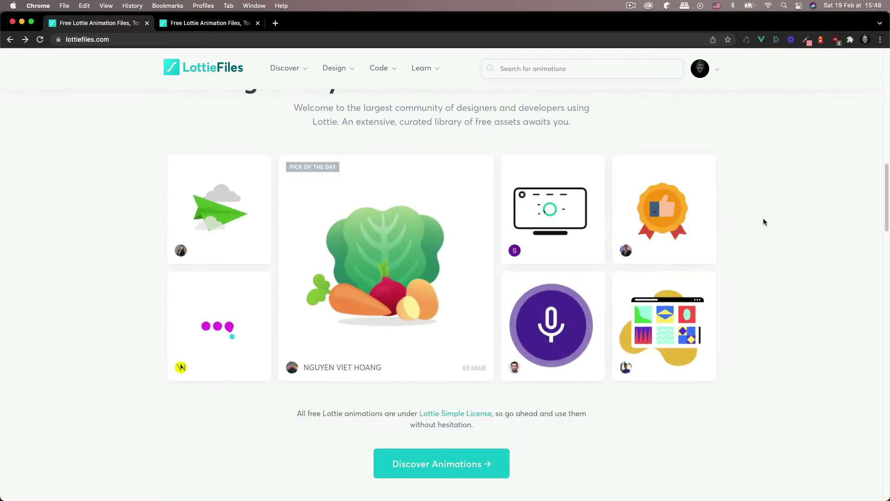
pyautogui.click(540, 221)
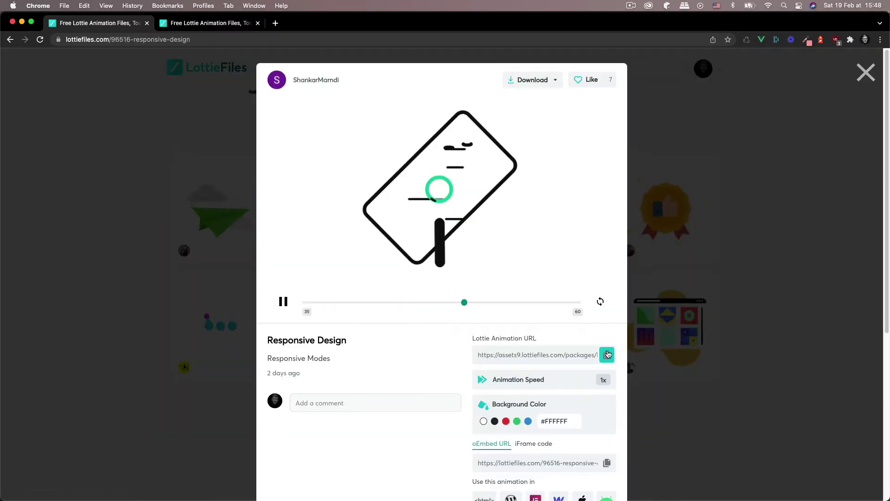
pyautogui.click(527, 354)
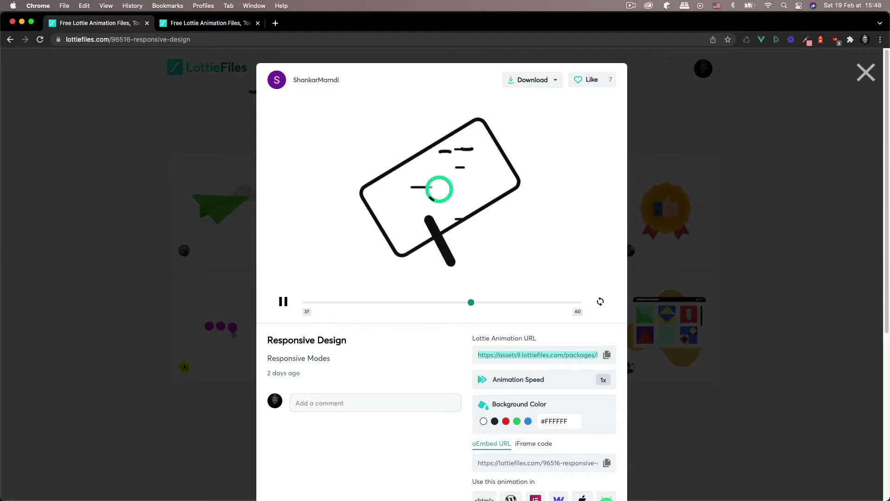
# In After Effects, launch the Bodymovin extension and widen its panel.
pyautogui.press('super+Tab')
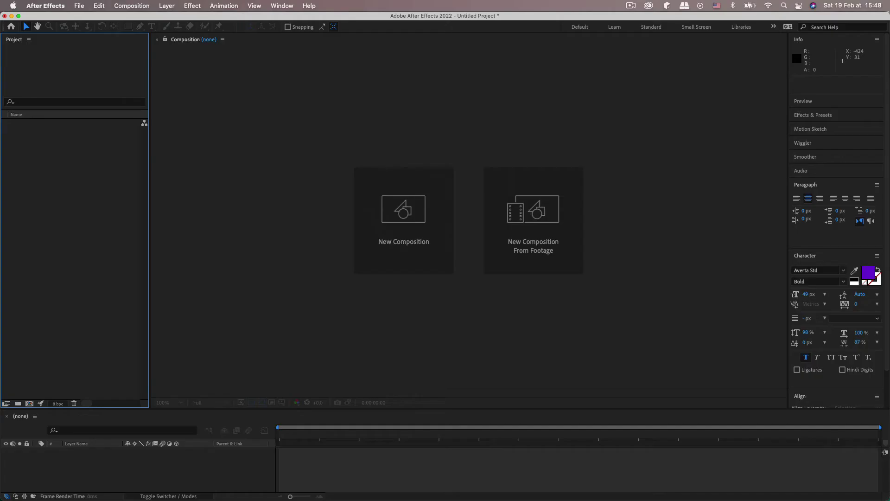
pyautogui.click(282, 6)
pyautogui.moveTo(344, 64)
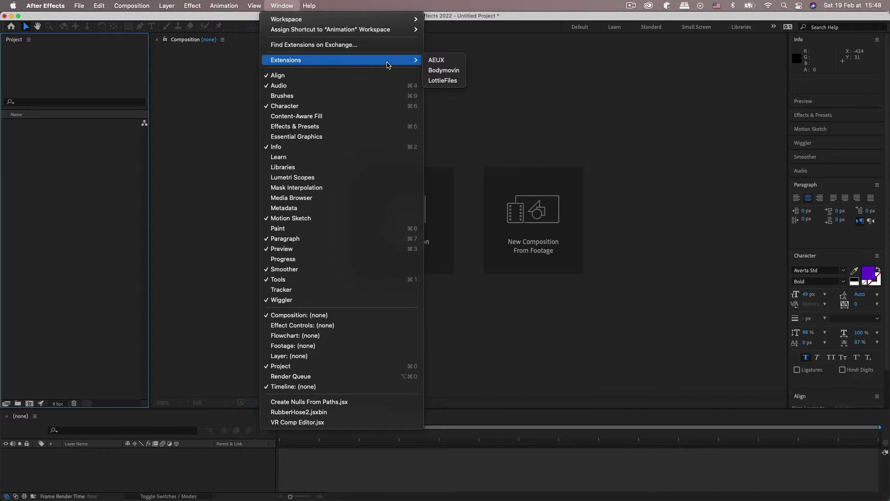
pyautogui.click(444, 70)
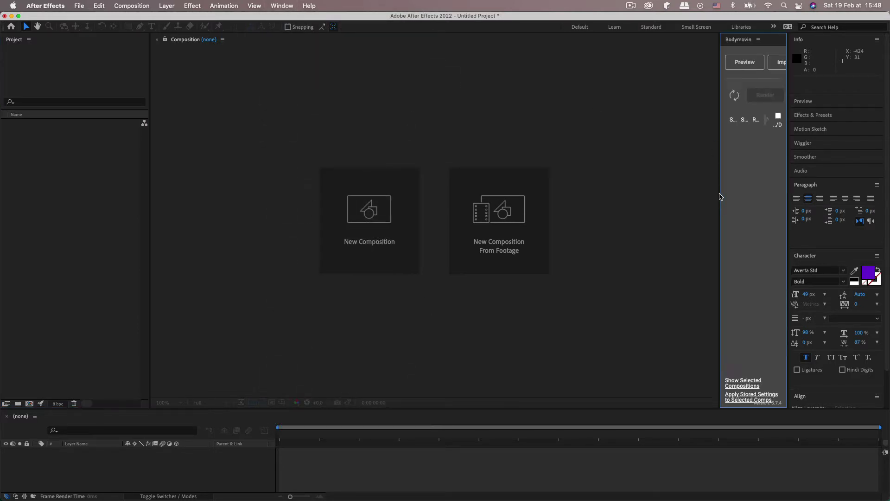
pyautogui.moveTo(719, 194); pyautogui.dragTo(471, 179)
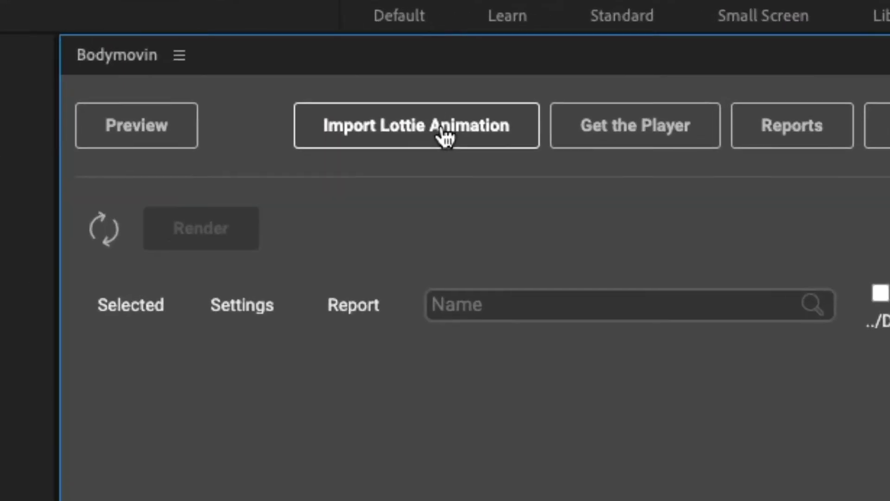
# Import the Lottie animation by pasting the copied URL into Bodymovin's Import From Url field.
pyautogui.click(593, 64)
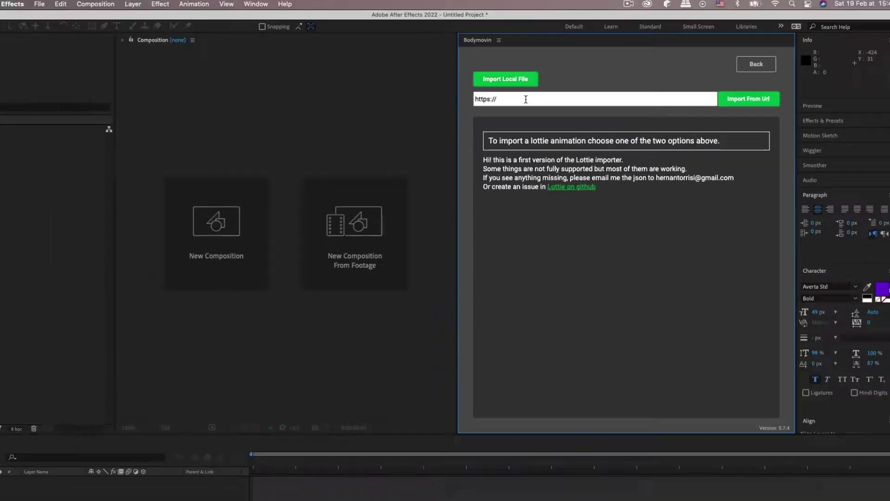
pyautogui.tripleClick(521, 98)
pyautogui.press('super+v')
pyautogui.click(732, 98)
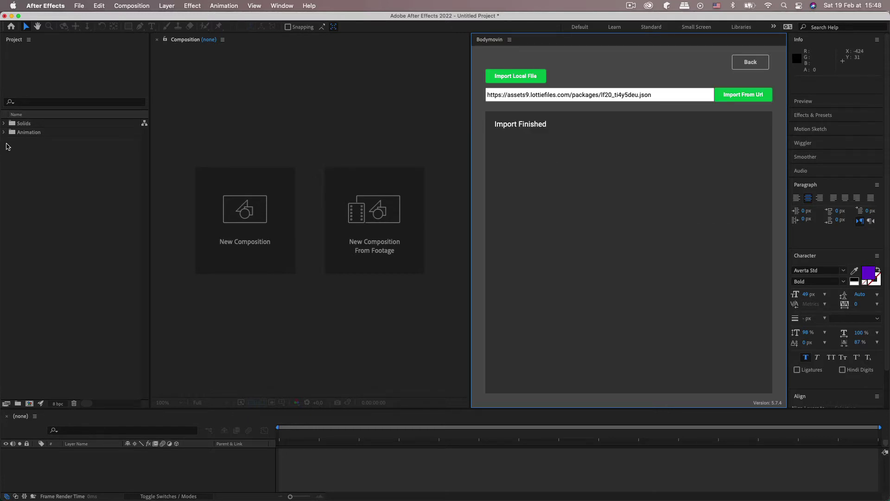
# Expand the Solids folder in the Project panel and open the Animation composition.
pyautogui.click(5, 136)
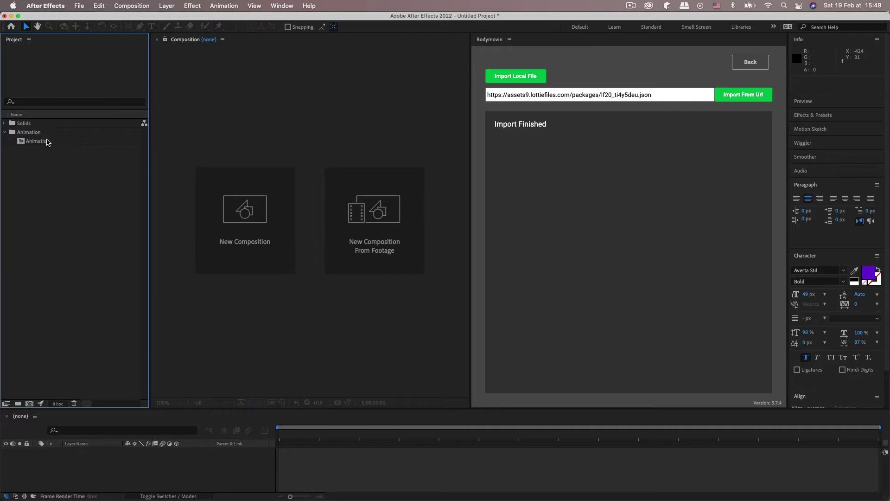
pyautogui.click(5, 123)
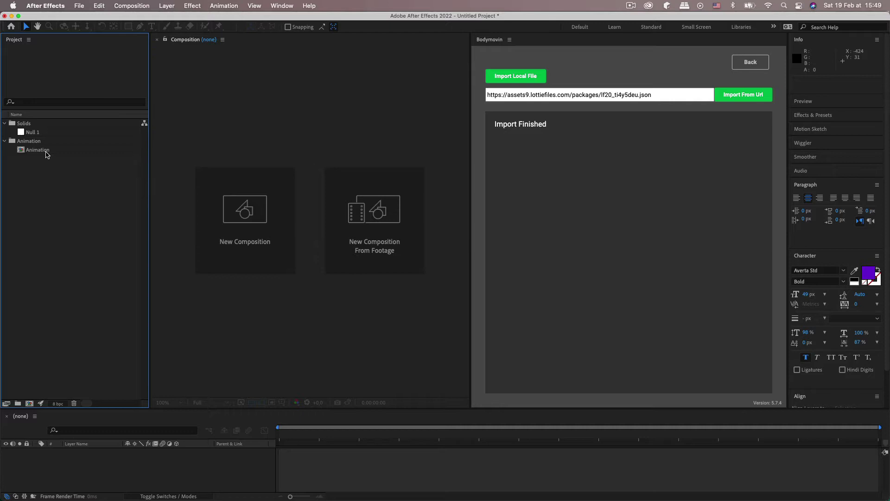
pyautogui.doubleClick(46, 150)
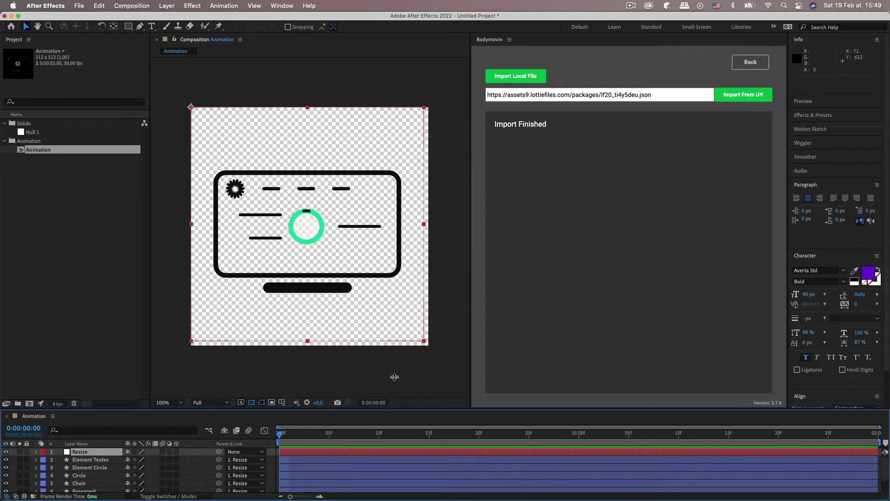
# Enlarge the timeline to show all 8 layers and preview the animation at 50% zoom.
pyautogui.moveTo(388, 410); pyautogui.dragTo(392, 347)
pyautogui.press('space')
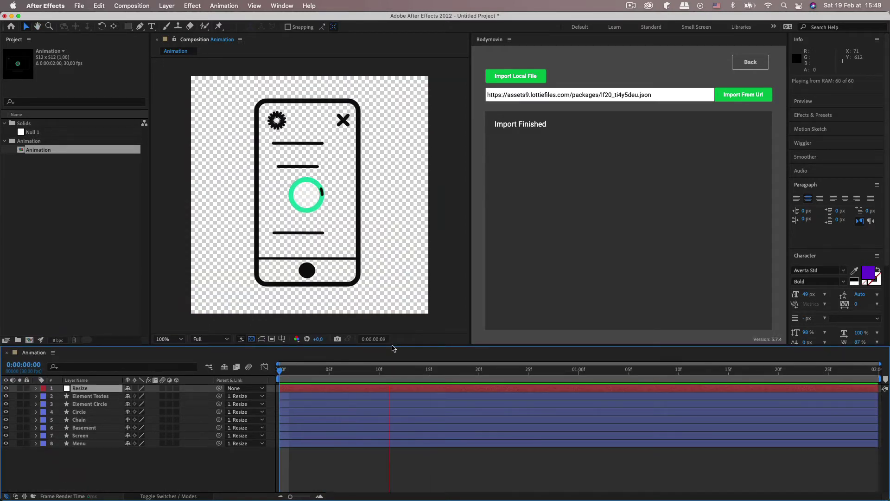
pyautogui.press(',')
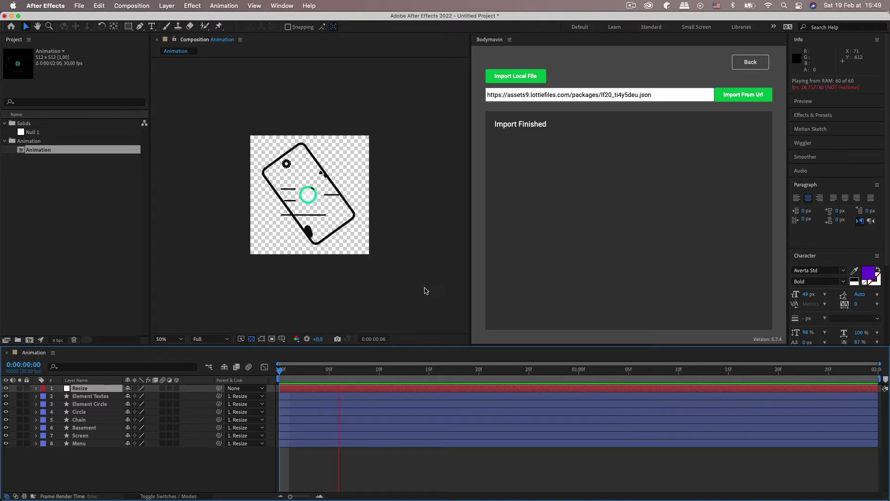
pyautogui.press('space')
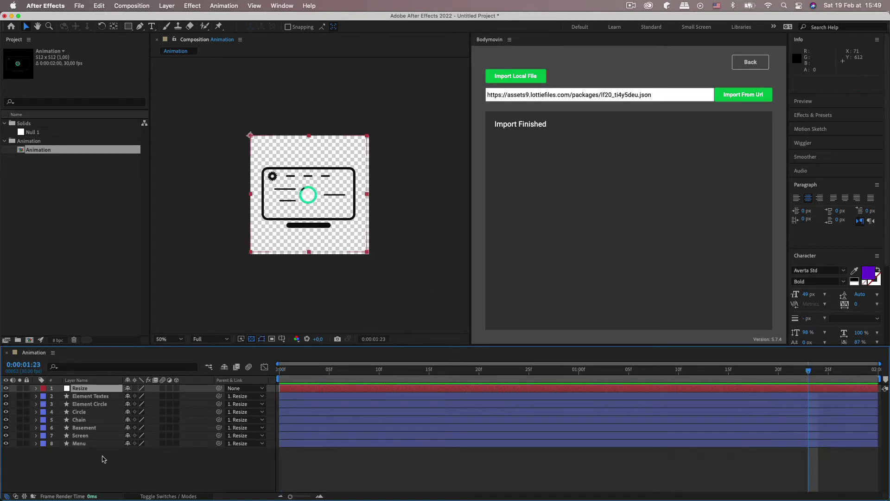
# Reveal all layers' keyframes with U, scrub back to frame 7, collapse them, and return to the browser.
pyautogui.click(90, 444)
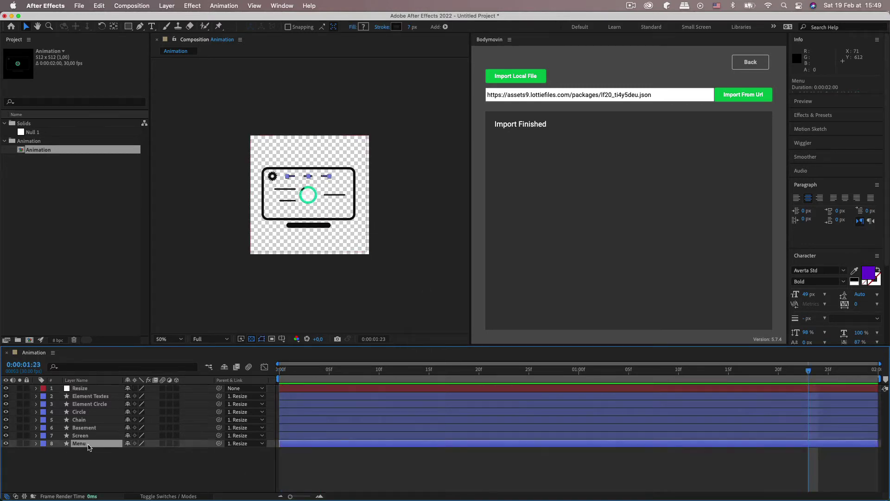
pyautogui.click(104, 398)
pyautogui.click(429, 475)
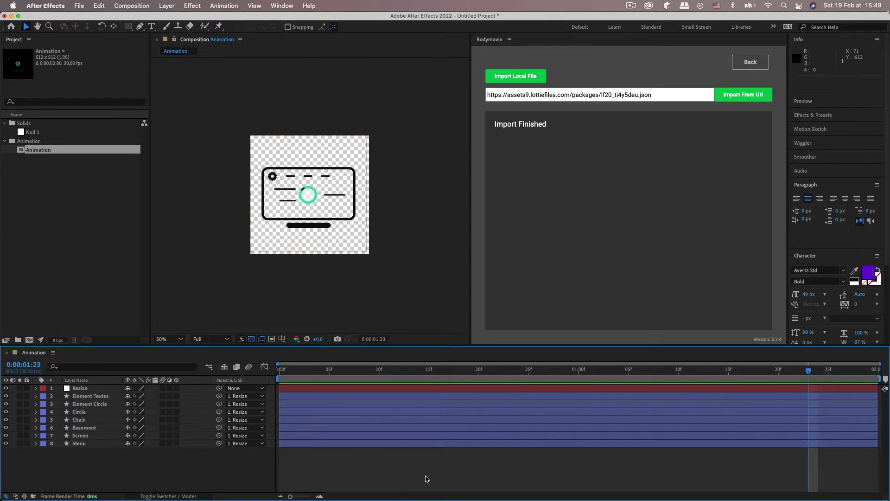
pyautogui.press('u')
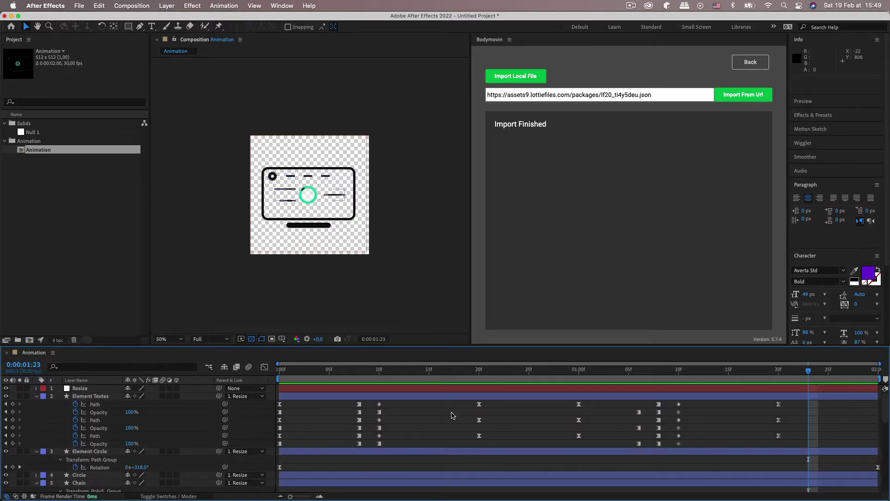
pyautogui.moveTo(329, 372); pyautogui.dragTo(279, 382)
pyautogui.press('u')
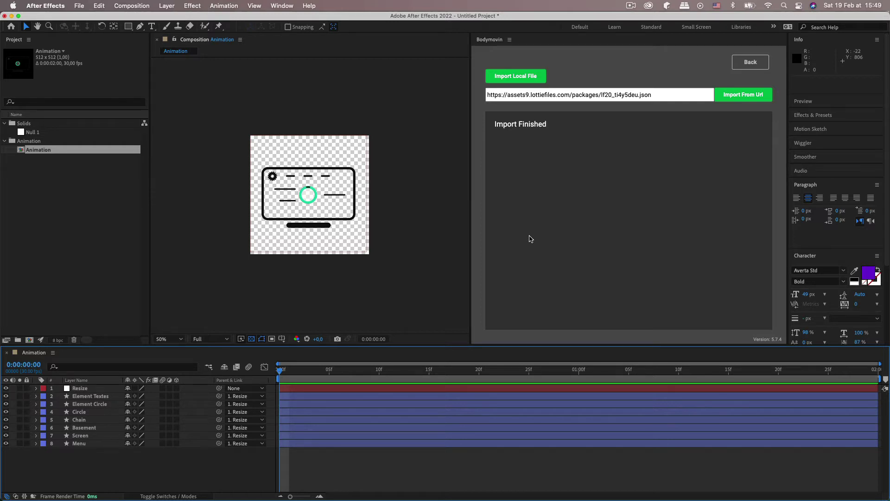
pyautogui.press('super+Tab')
# Copy the Gradient Loading Pulse animation's Lottie URL from its Chrome tab and return to After Effects.
pyautogui.click(141, 131)
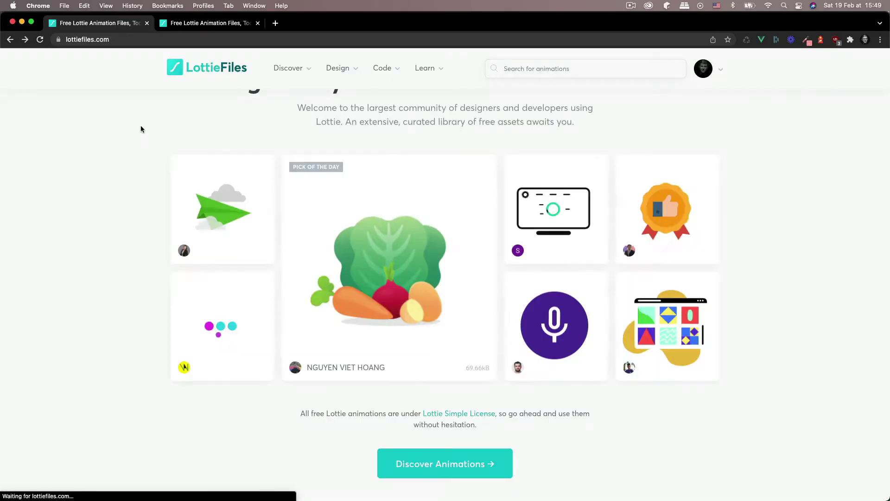
pyautogui.click(211, 23)
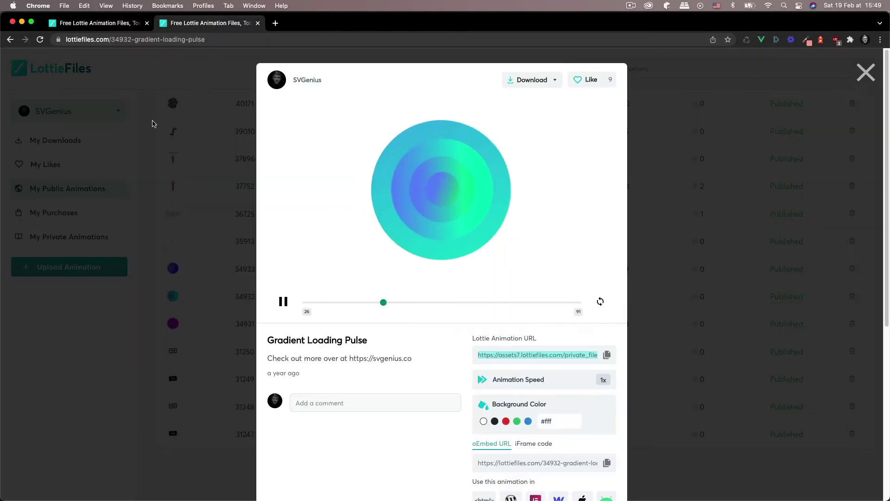
pyautogui.click(606, 355)
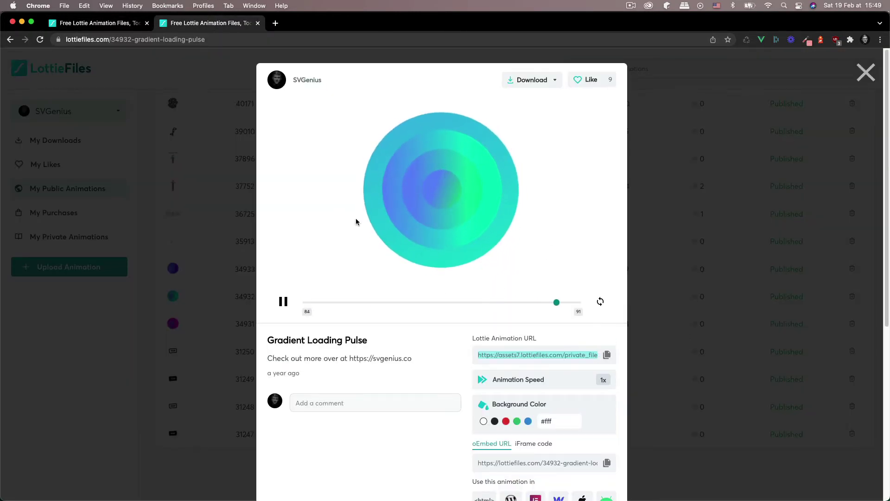
pyautogui.press('super+Tab')
# Import Gradient Loading Pulse by replacing the old URL with the new one in Bodymovin.
pyautogui.tripleClick(649, 95)
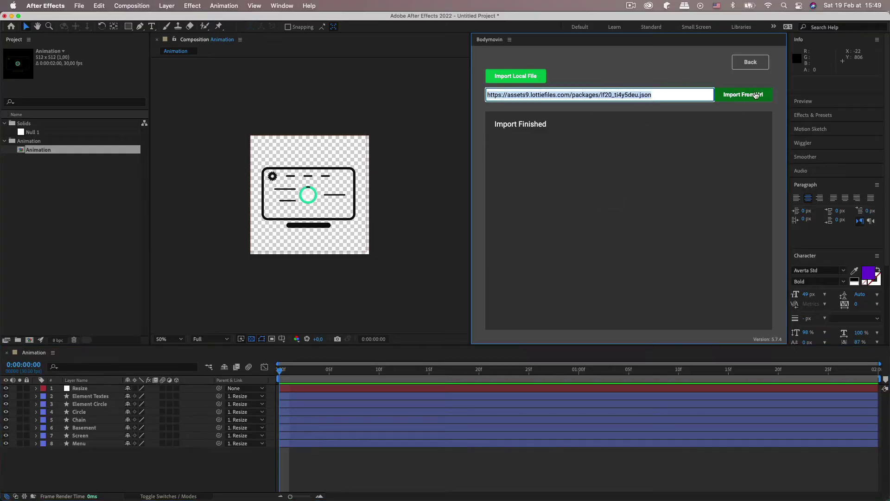
pyautogui.press('super+v')
pyautogui.click(739, 100)
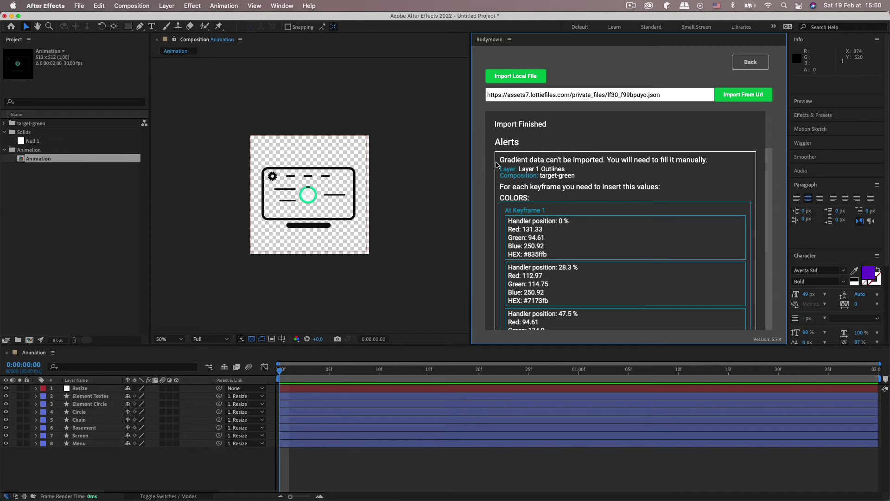
# Scroll through the Bodymovin alerts to read each gradient's stop positions and hex values.
pyautogui.scroll(-10, 533, 179)
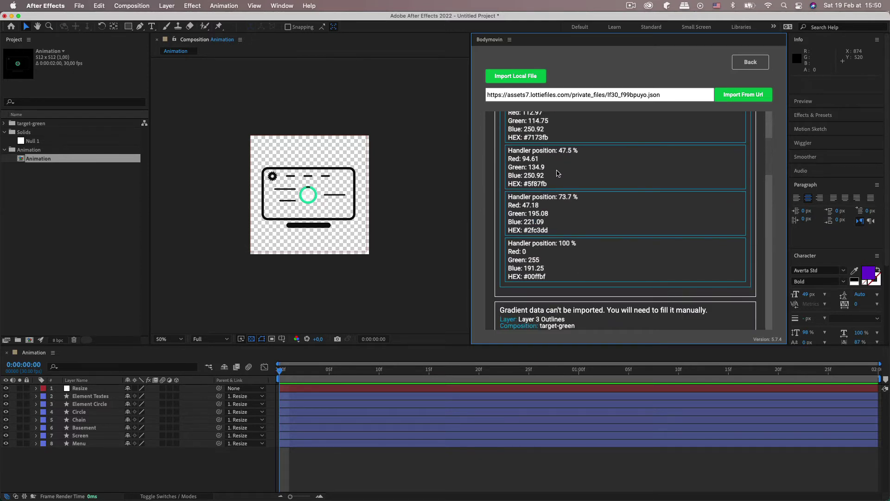
pyautogui.scroll(8, 551, 174)
pyautogui.scroll(-3, 557, 173)
pyautogui.scroll(4, 557, 172)
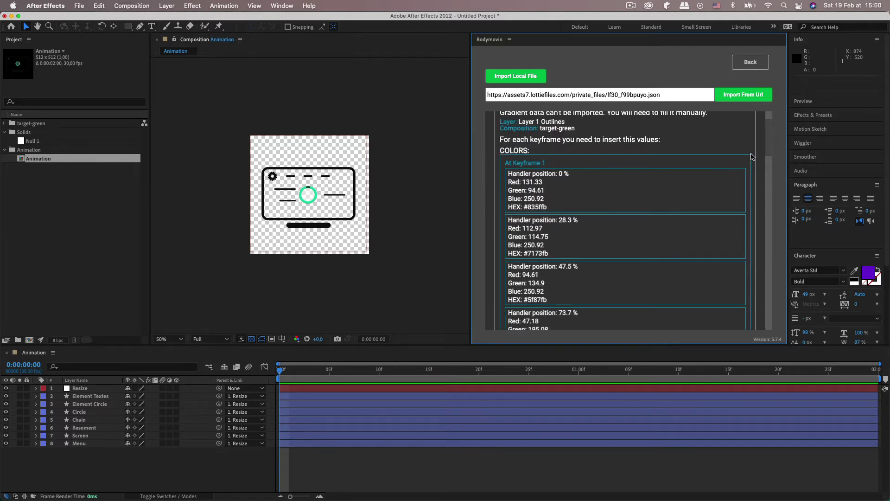
pyautogui.scroll(5, 771, 150)
pyautogui.scroll(-8, 752, 320)
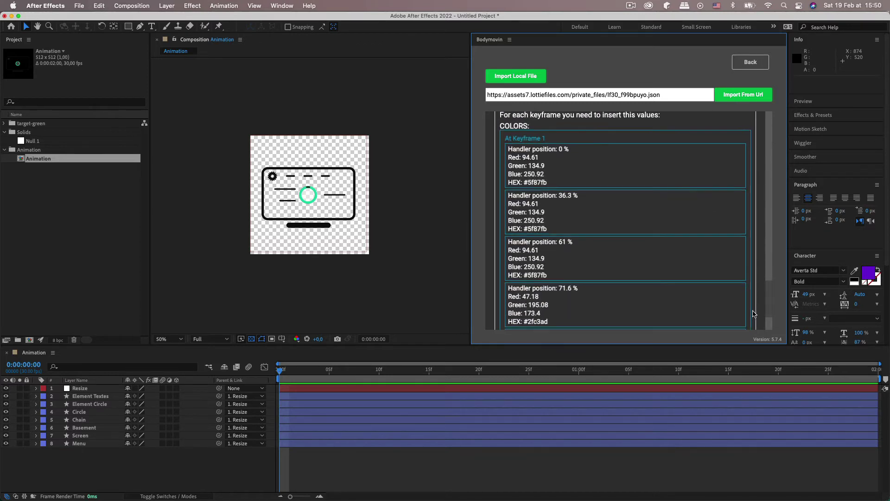
pyautogui.scroll(-1, 755, 320)
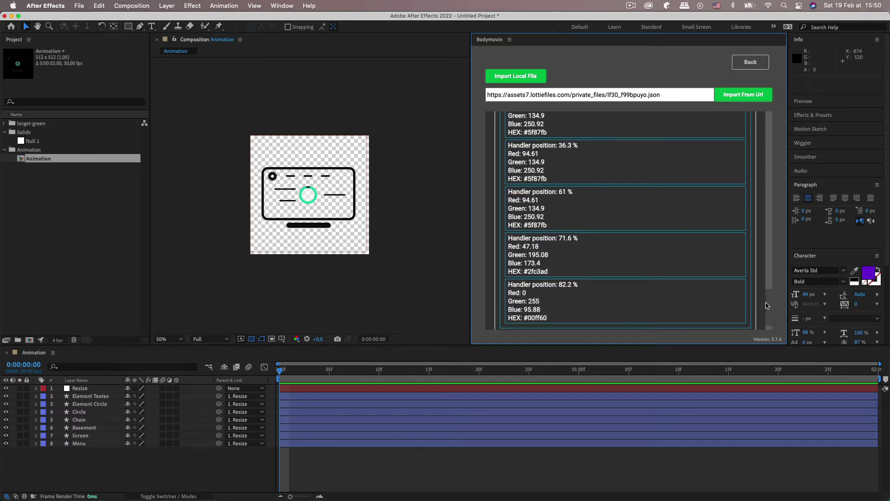
pyautogui.scroll(4, 766, 305)
pyautogui.scroll(-3, 767, 292)
pyautogui.scroll(4, 769, 278)
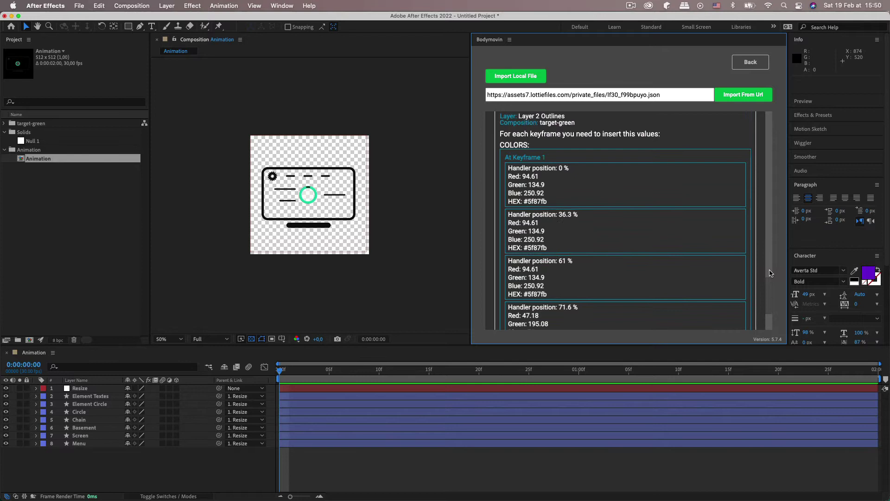
pyautogui.scroll(5, 770, 273)
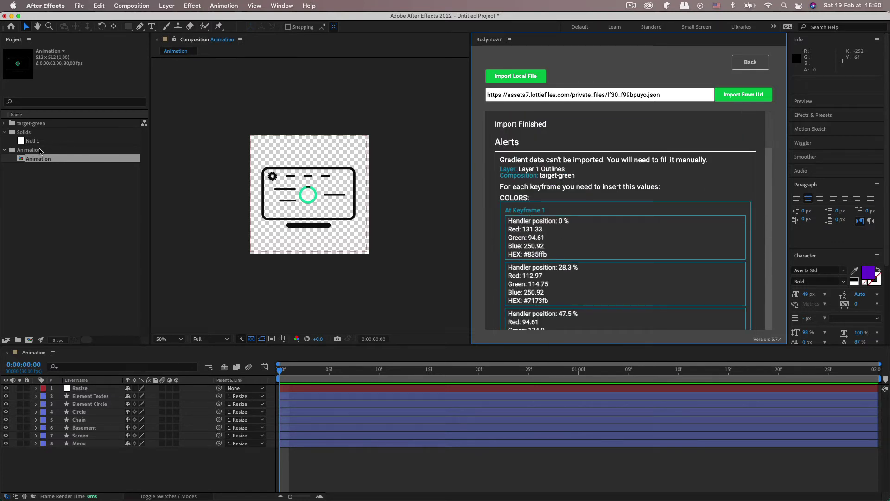
# Open the target-green comp at 50% zoom and play it twice, stopping at one second.
pyautogui.click(4, 124)
pyautogui.doubleClick(39, 132)
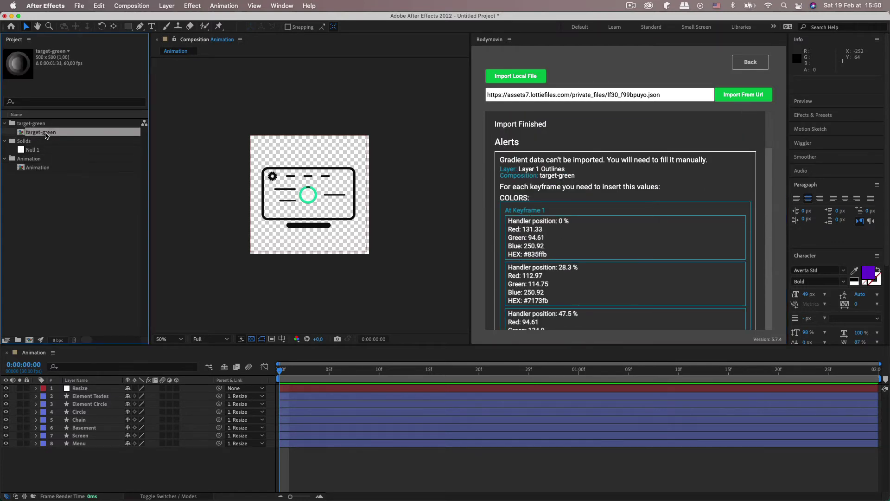
pyautogui.press('/')
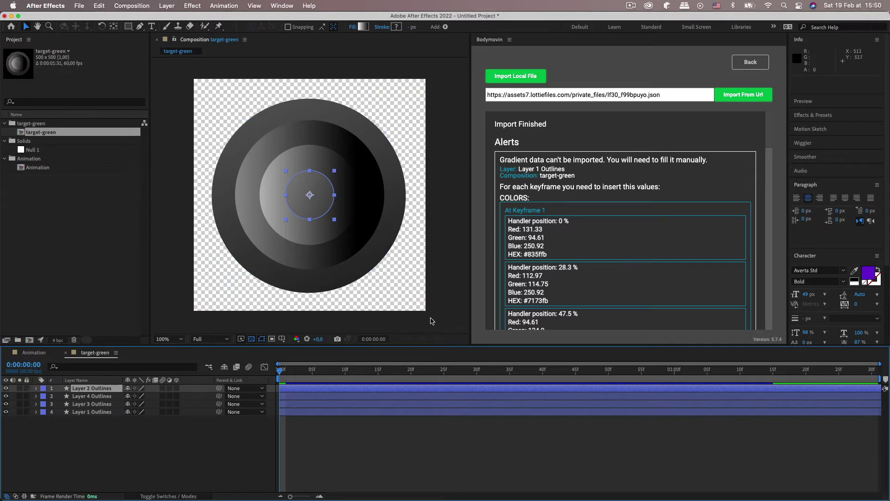
pyautogui.press(',')
pyautogui.press('space')
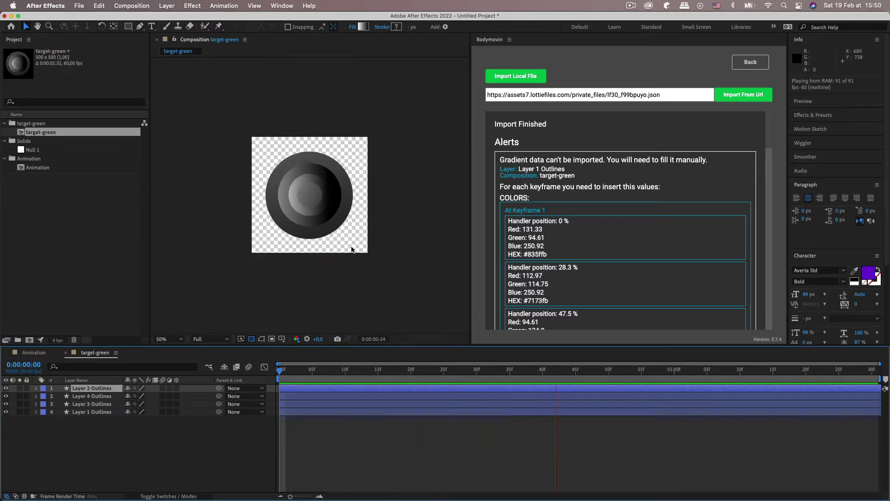
pyautogui.press('space')
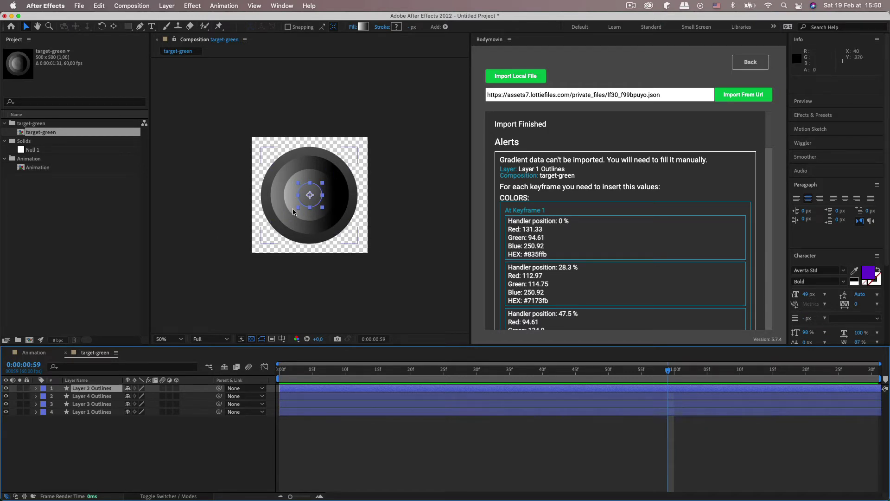
pyautogui.press('space')
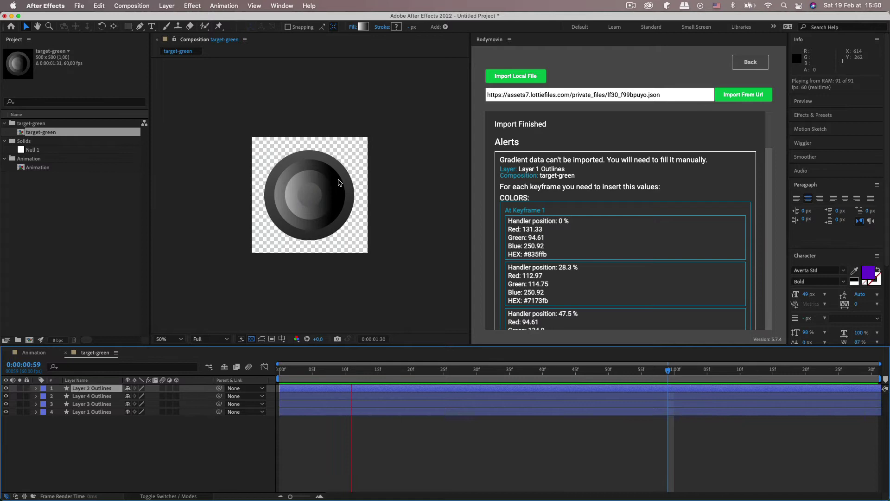
pyautogui.press('space')
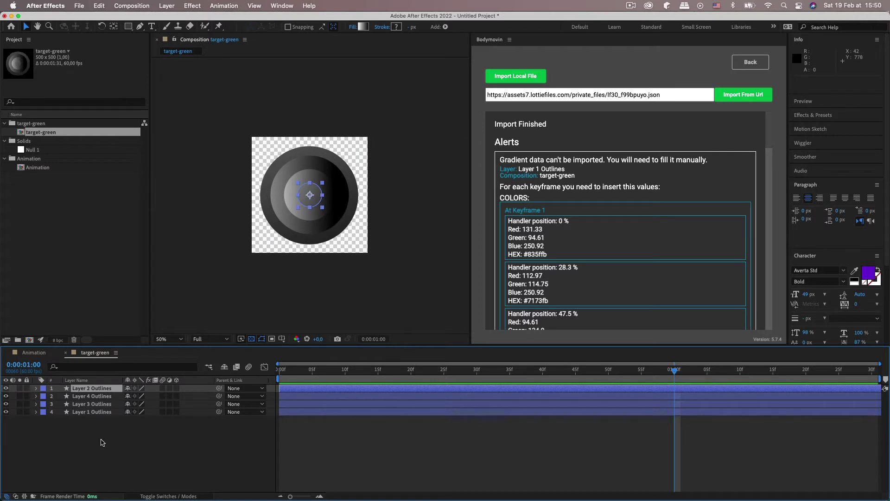
# Select Layer 1 Outlines, find its stops (#835ffb to #00ffbf) in the alerts, and open its Fill gradient.
pyautogui.click(102, 439)
pyautogui.click(95, 412)
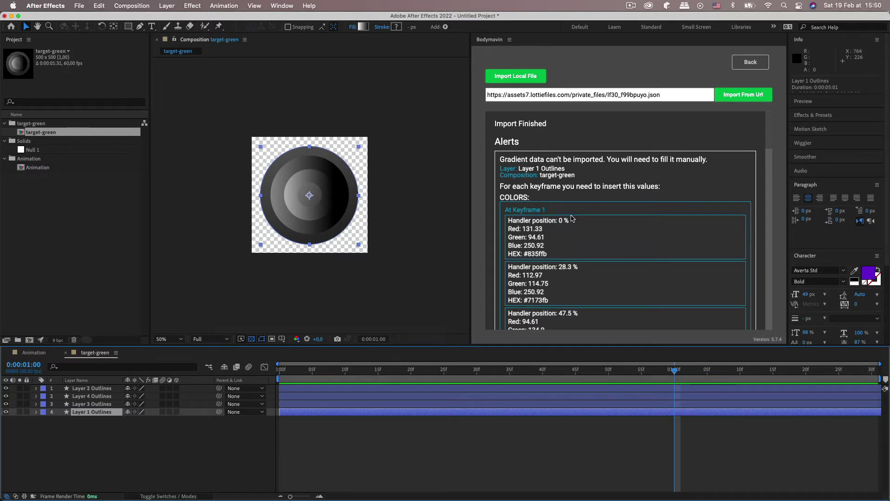
pyautogui.scroll(-1, 580, 216)
pyautogui.scroll(-5, 551, 241)
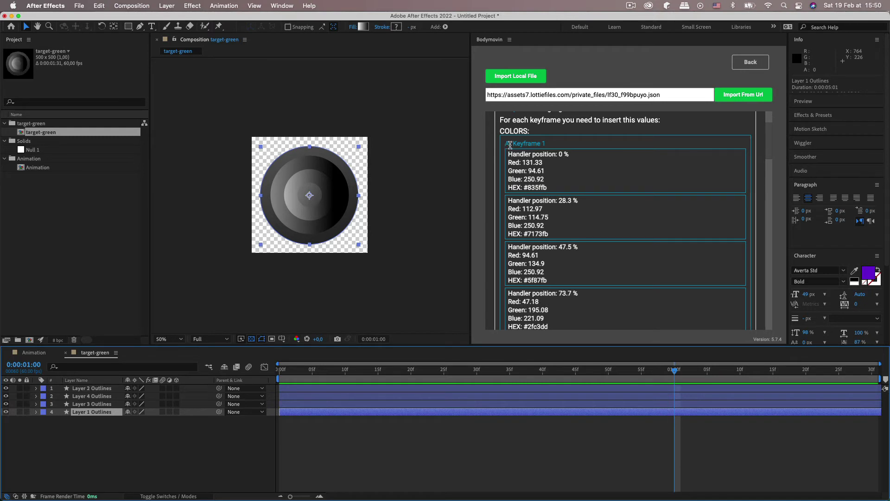
pyautogui.scroll(-9, 533, 163)
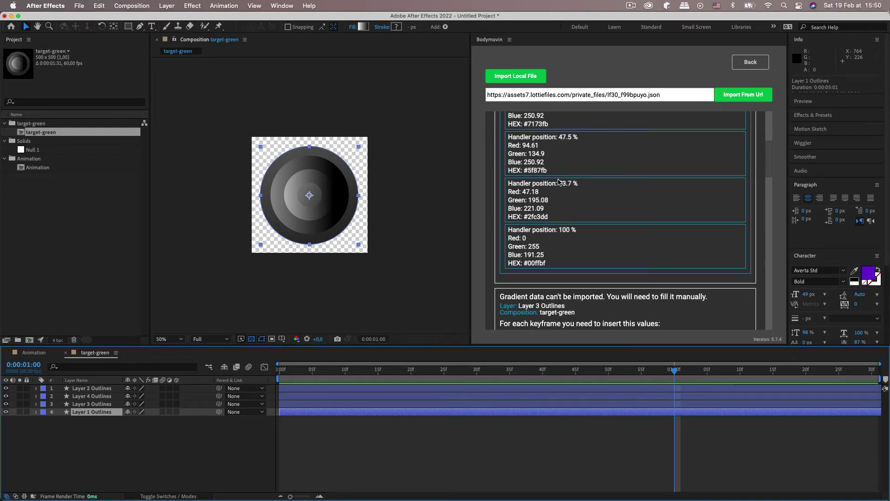
pyautogui.scroll(-15, 559, 181)
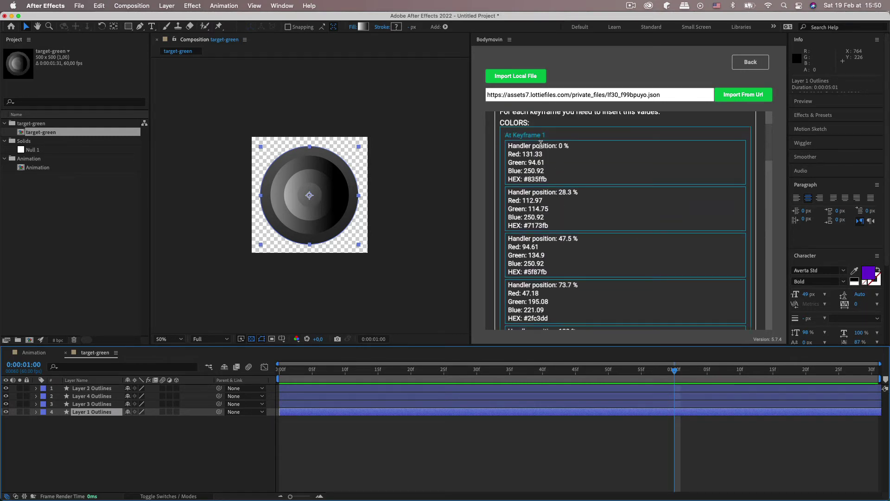
pyautogui.scroll(3, 540, 153)
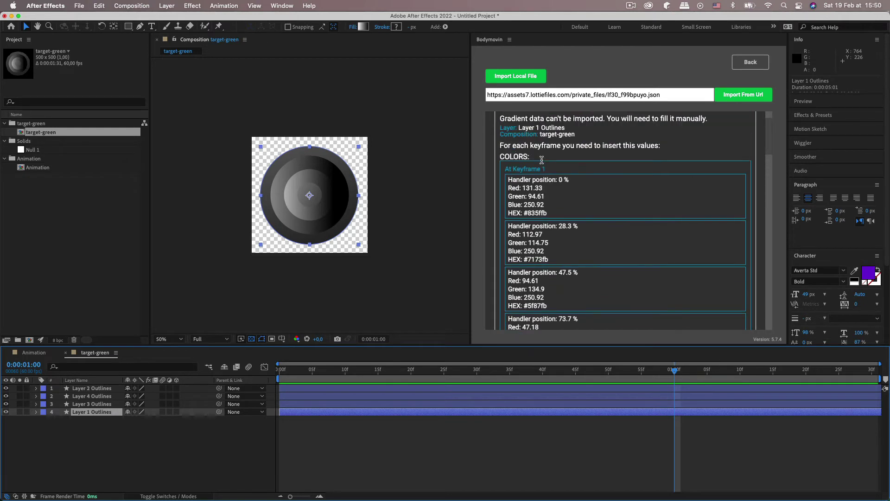
pyautogui.click(365, 31)
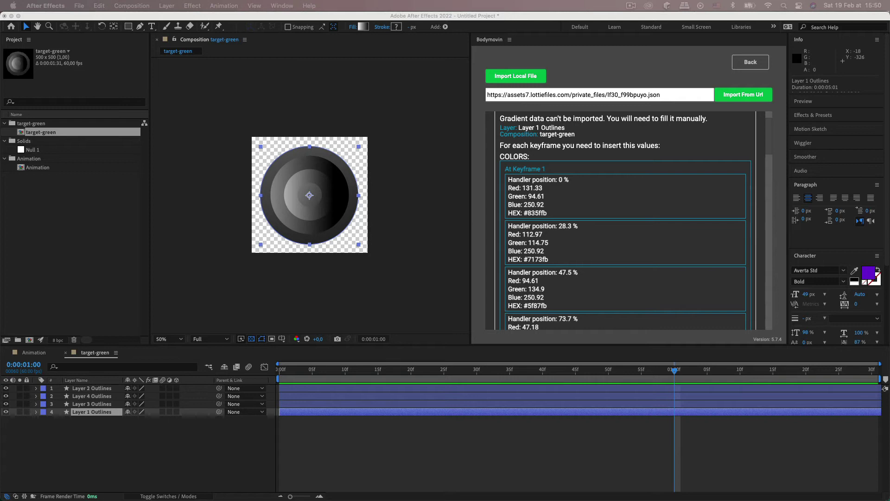
# In the Gradient Editor, set the first colour stop's hex to 835FFB.
pyautogui.moveTo(288, 180); pyautogui.dragTo(414, 257)
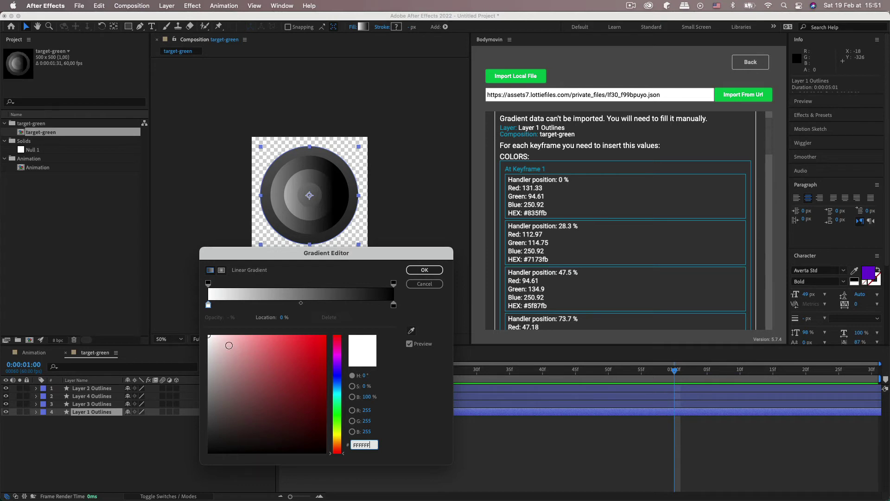
pyautogui.moveTo(208, 306); pyautogui.dragTo(211, 306)
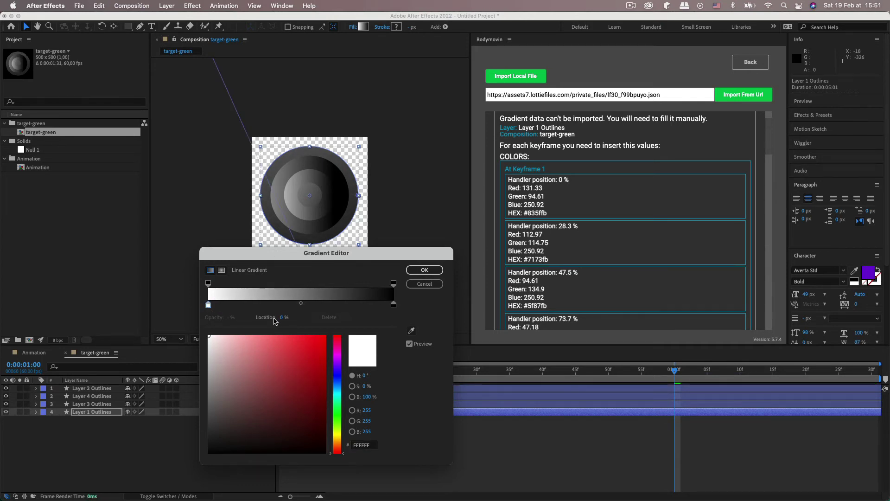
pyautogui.click(367, 446)
pyautogui.write('83')
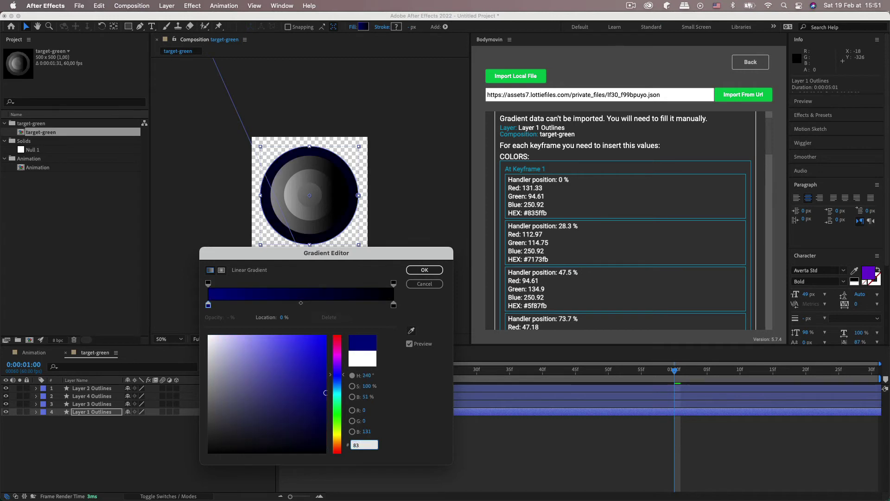
pyautogui.write('5FFB')
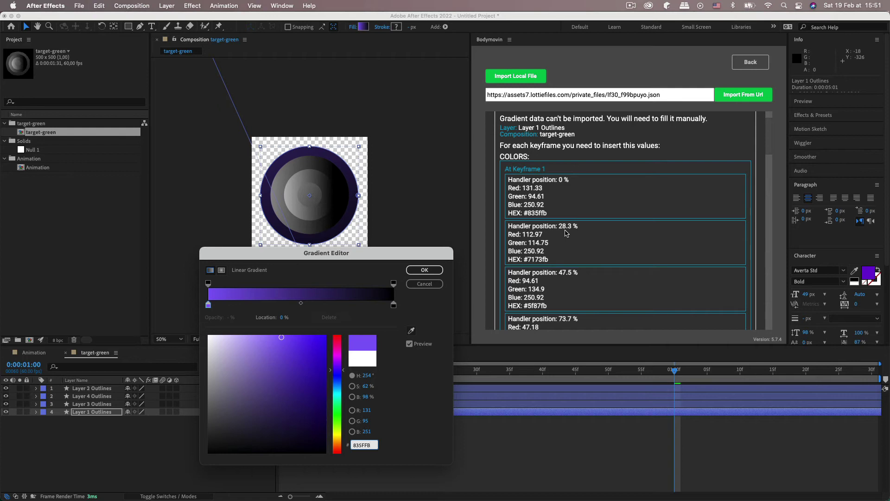
# Add a second gradient stop at 28.3% with colour 7173FB.
pyautogui.click(239, 306)
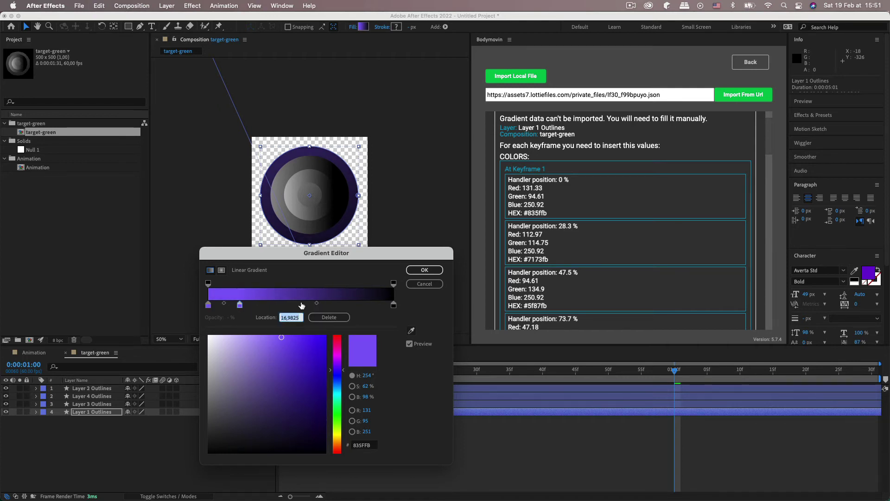
pyautogui.write('28.3')
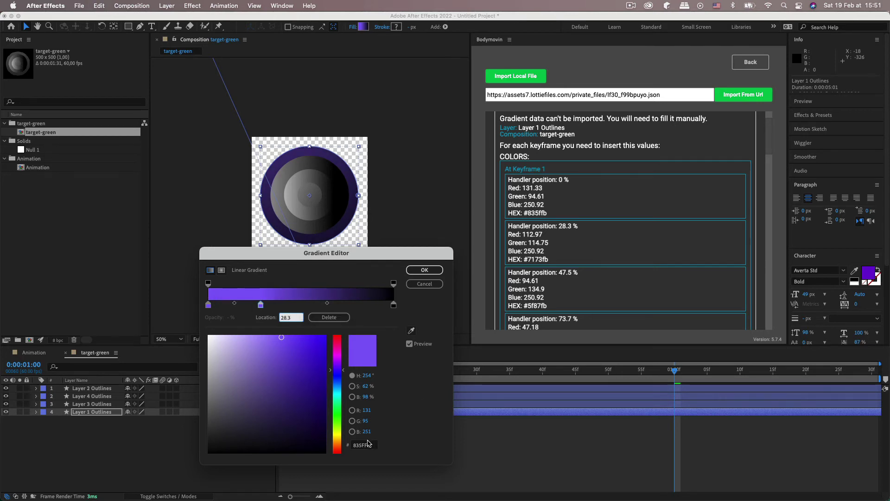
pyautogui.click(362, 446)
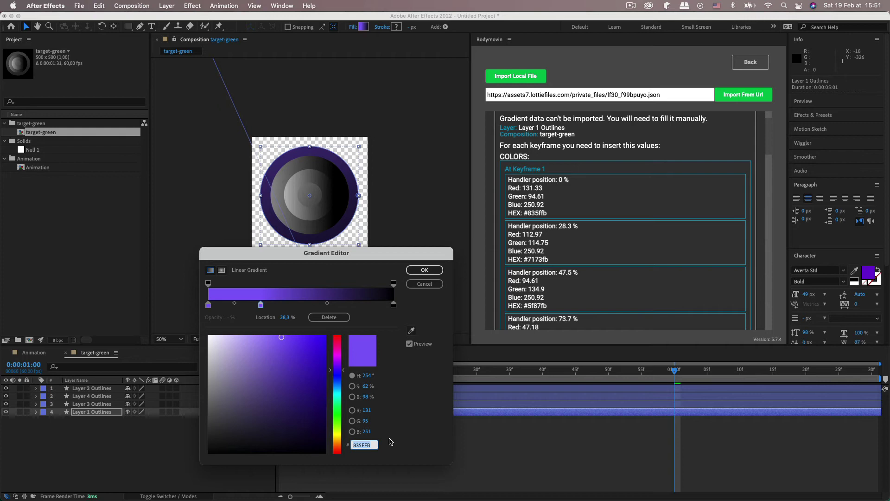
pyautogui.write('7173FB')
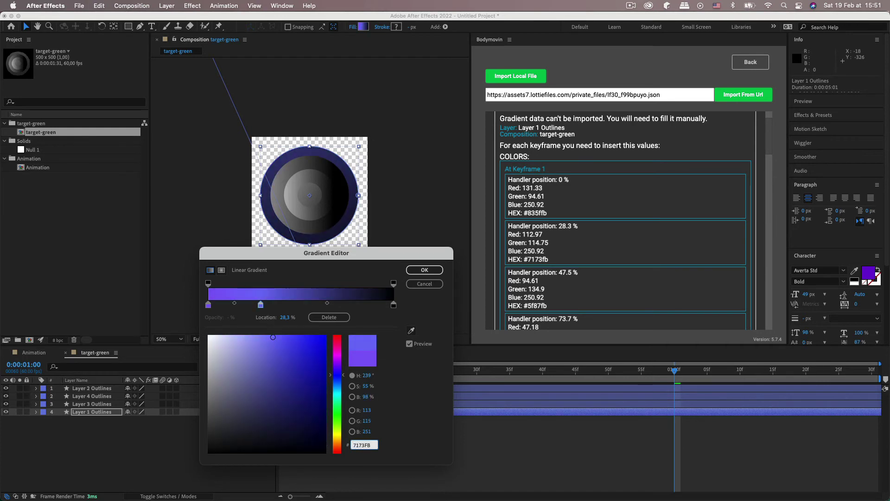
pyautogui.click(414, 449)
# Add a third stop at 47.5% coloured 5F87FB and apply the gradient.
pyautogui.click(299, 305)
pyautogui.click(291, 317)
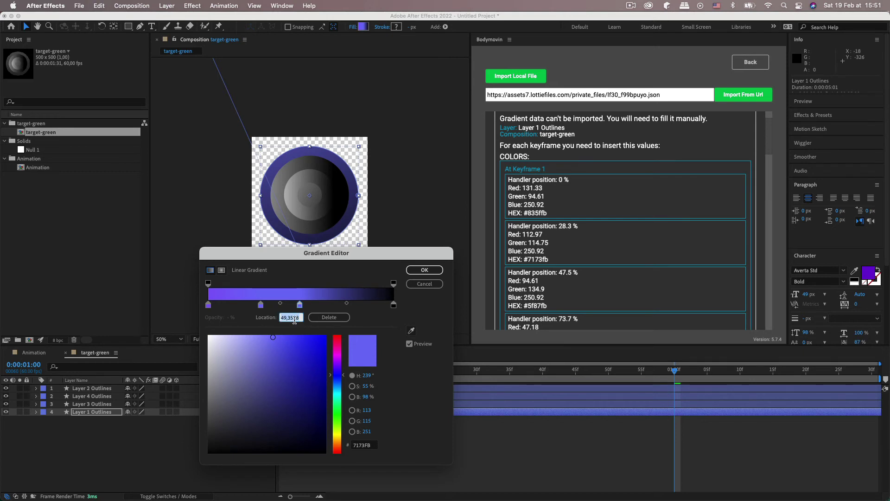
pyautogui.write('47,5')
pyautogui.press('Return')
pyautogui.click(373, 447)
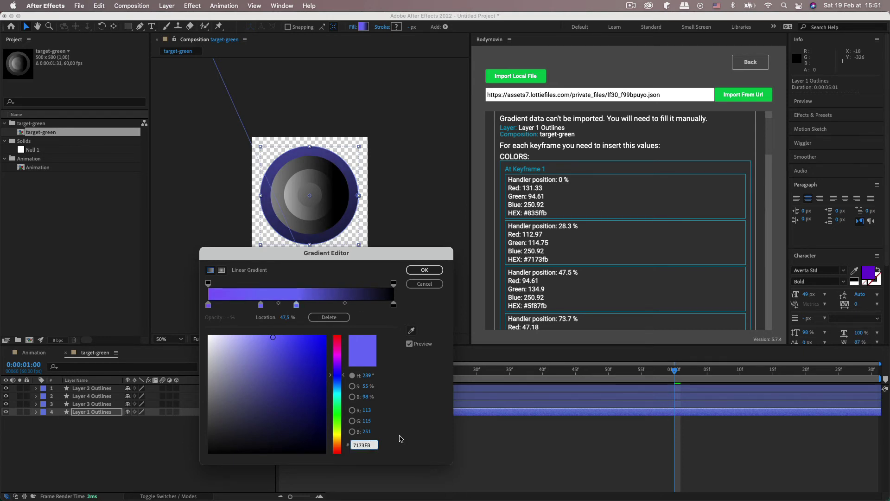
pyautogui.press('super+a')
pyautogui.write('5F87')
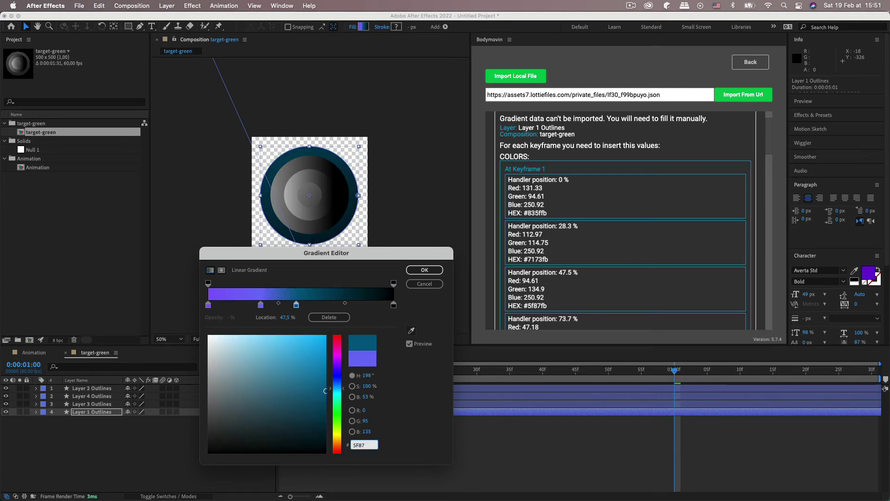
pyautogui.write('FB')
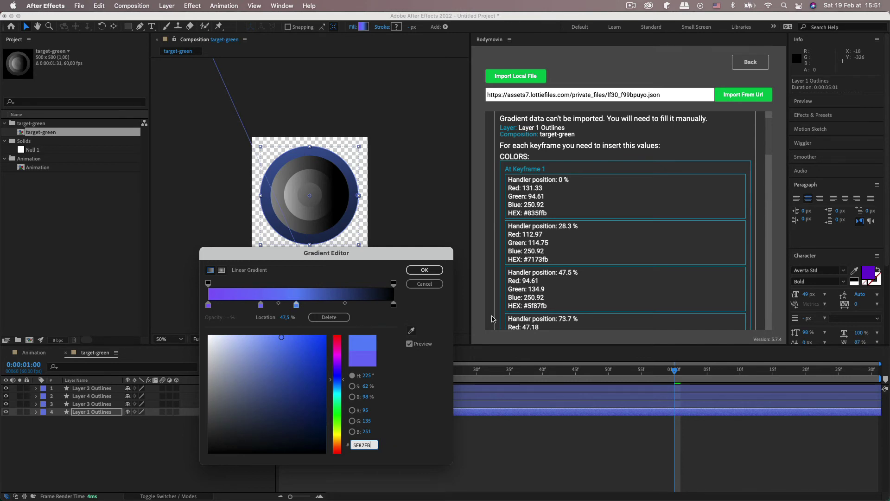
pyautogui.click(434, 272)
pyautogui.scroll(-5, 613, 282)
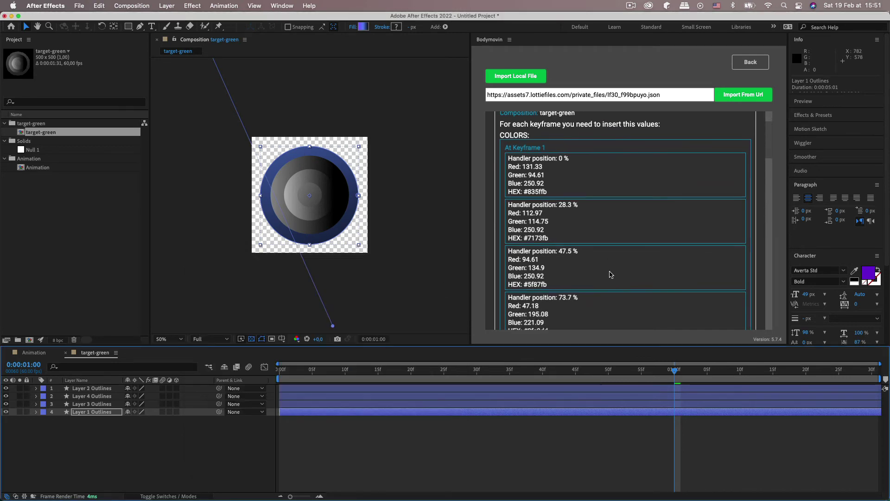
# Add a new gradient stop at 73.7% to the ring's fill with colour 2FC3DD.
pyautogui.click(363, 27)
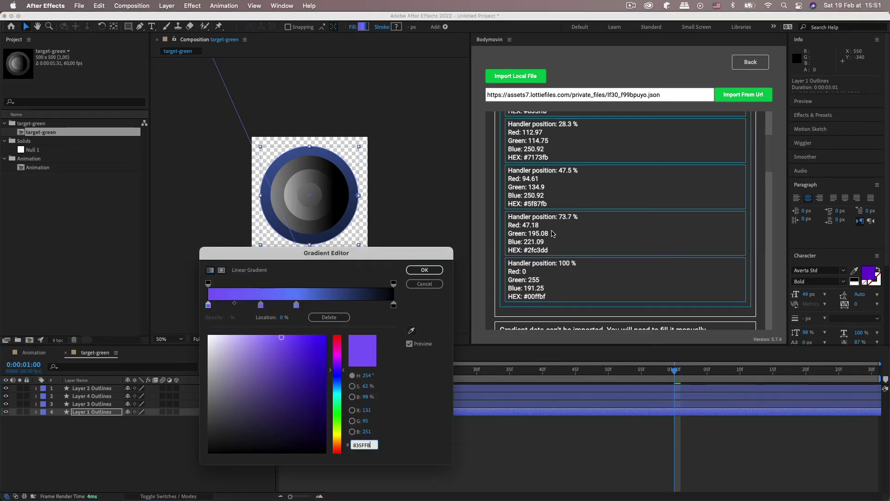
pyautogui.click(297, 305)
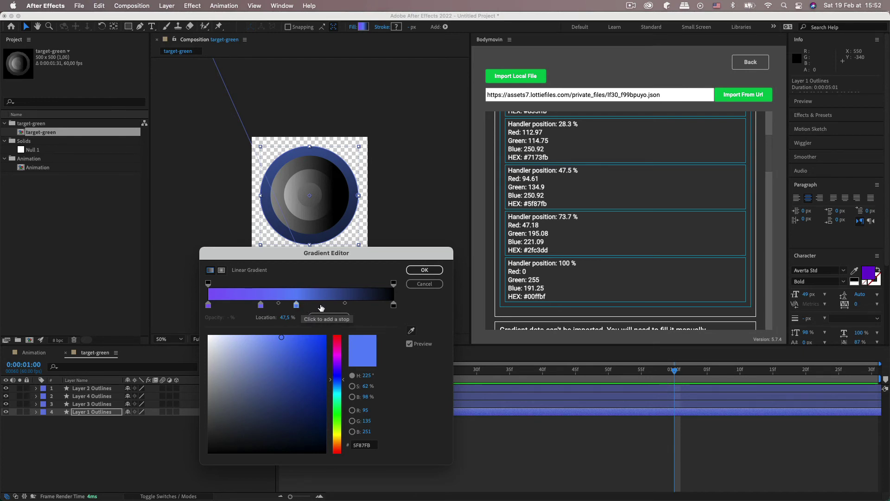
pyautogui.moveTo(320, 308); pyautogui.dragTo(347, 306)
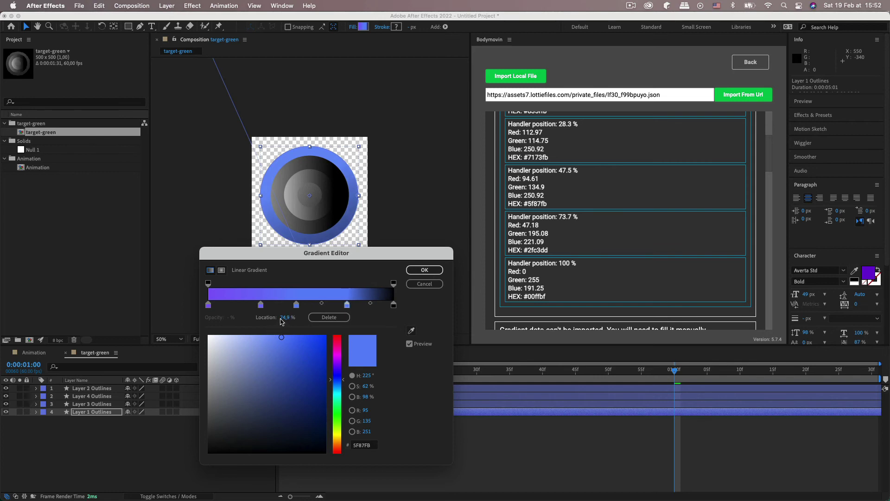
pyautogui.click(282, 319)
pyautogui.write('73')
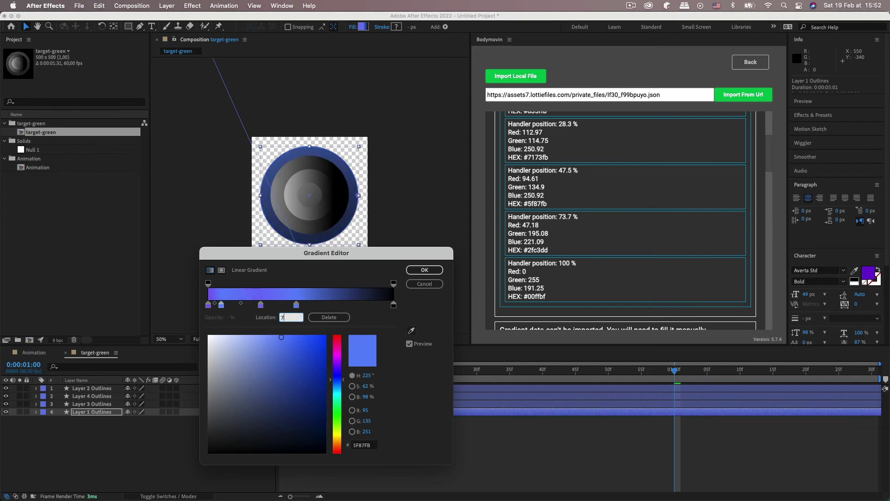
pyautogui.click(370, 446)
pyautogui.press('super+a')
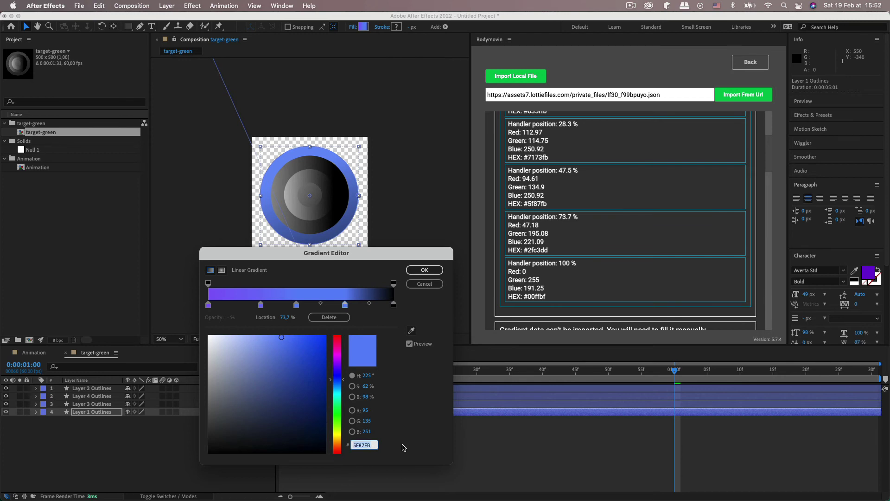
pyautogui.write('2FC')
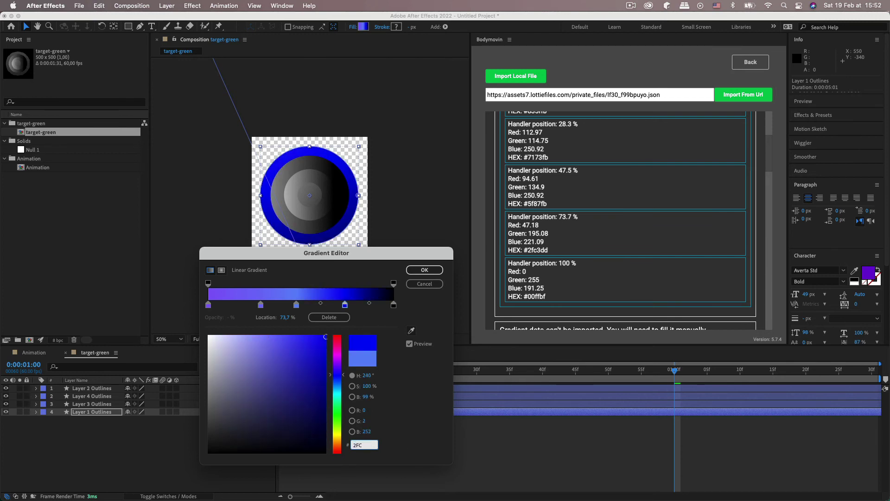
pyautogui.write('3DD')
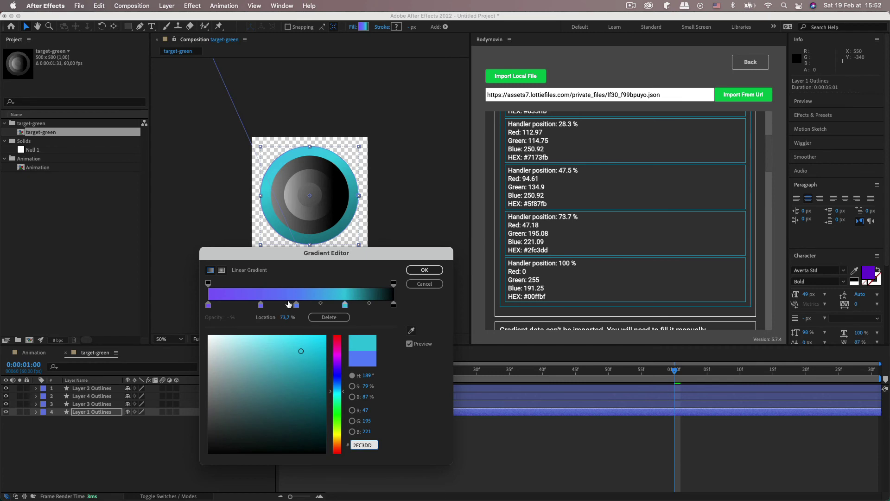
# Change the 100% end stop colour to 00FFBF and apply the gradient.
pyautogui.click(394, 306)
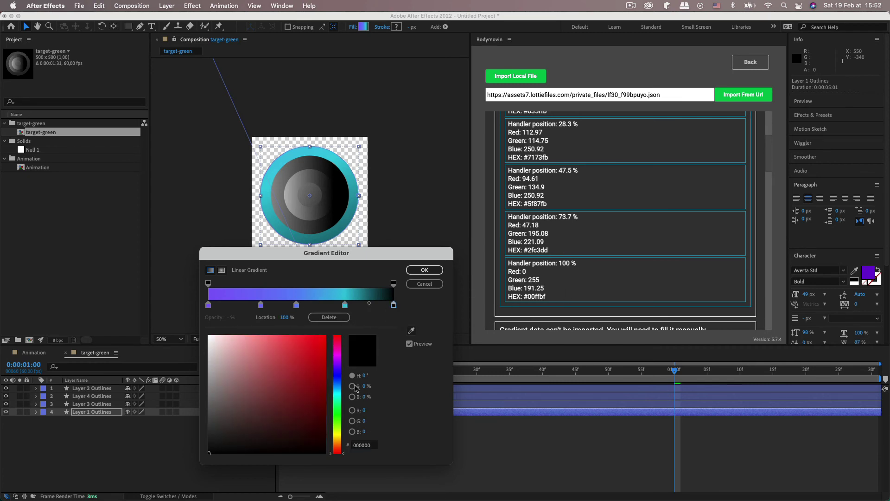
pyautogui.click(363, 444)
pyautogui.write('00')
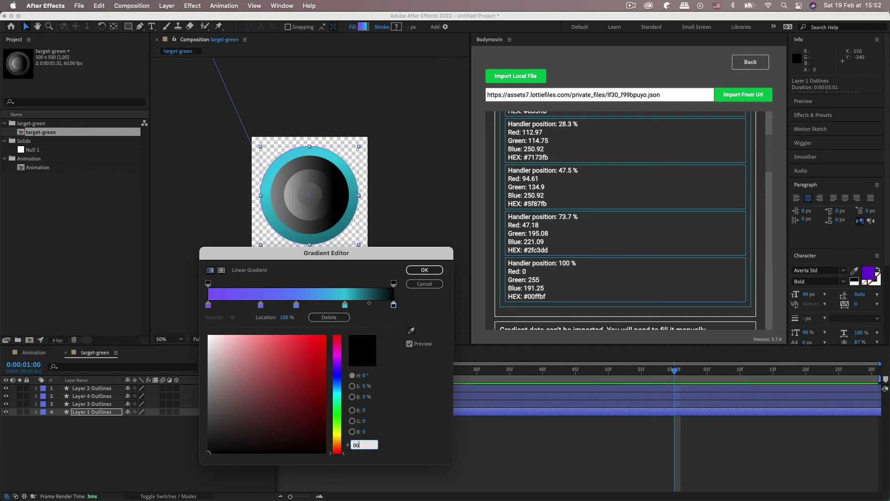
pyautogui.write('ffbf')
pyautogui.press('Return')
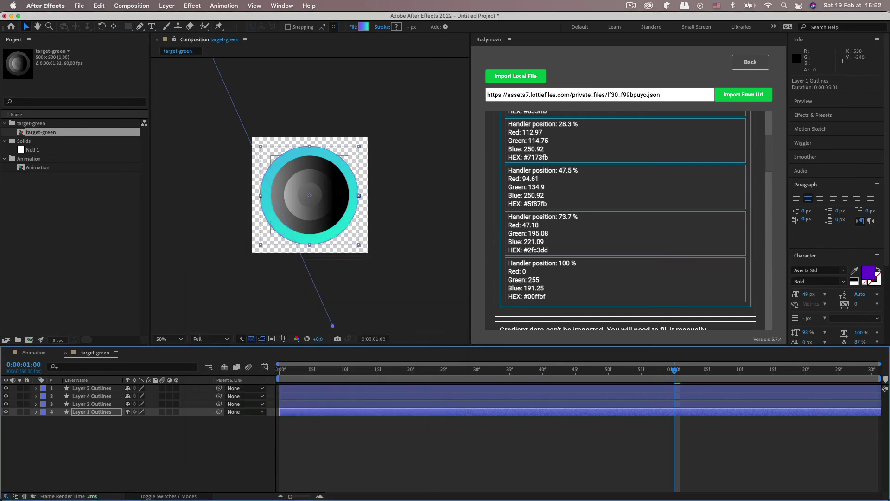
# View the comp at 100% and compare it against the paused LottieFiles original in Chrome.
pyautogui.press('/')
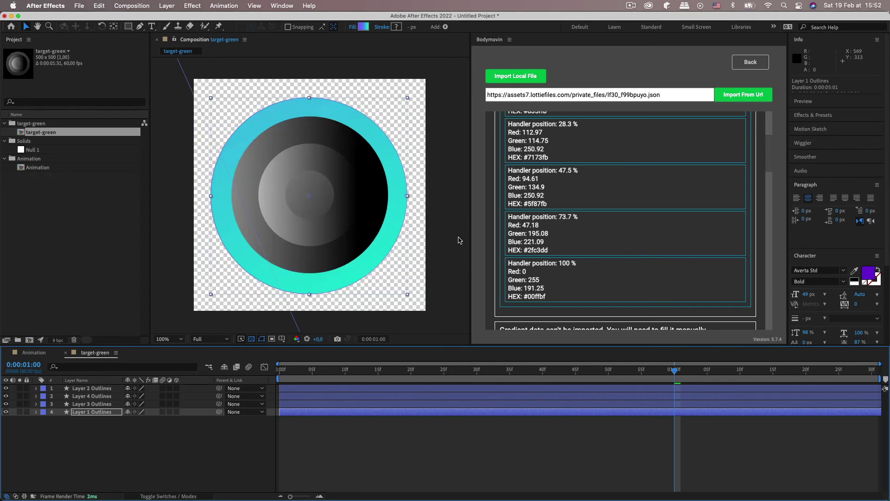
pyautogui.press('super+Tab')
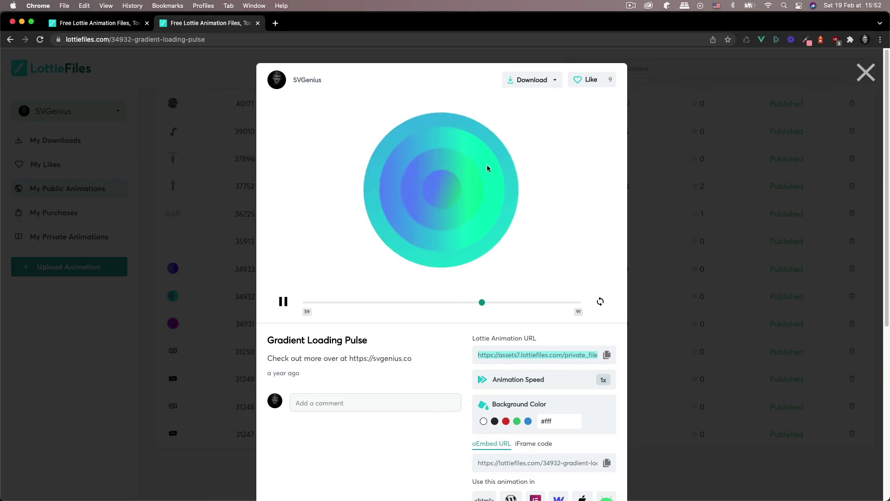
pyautogui.click(282, 301)
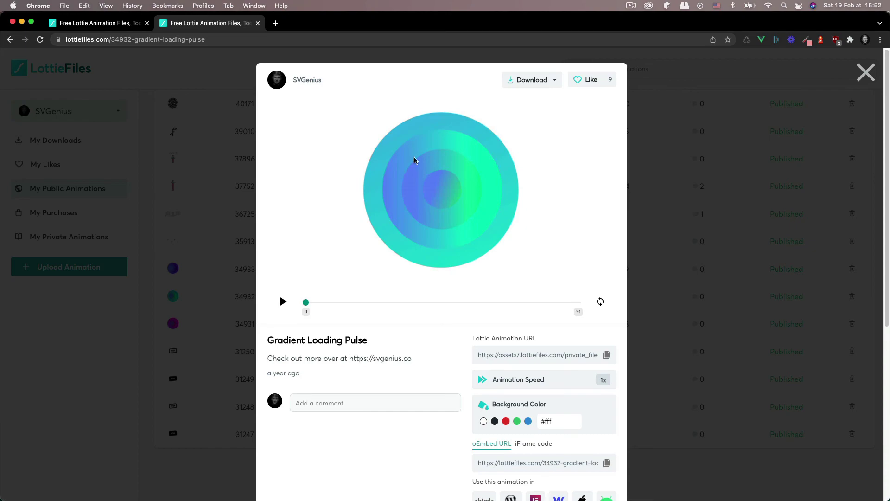
pyautogui.press('super+Tab')
pyautogui.press('super+Tab')
pyautogui.press('super+Tab')
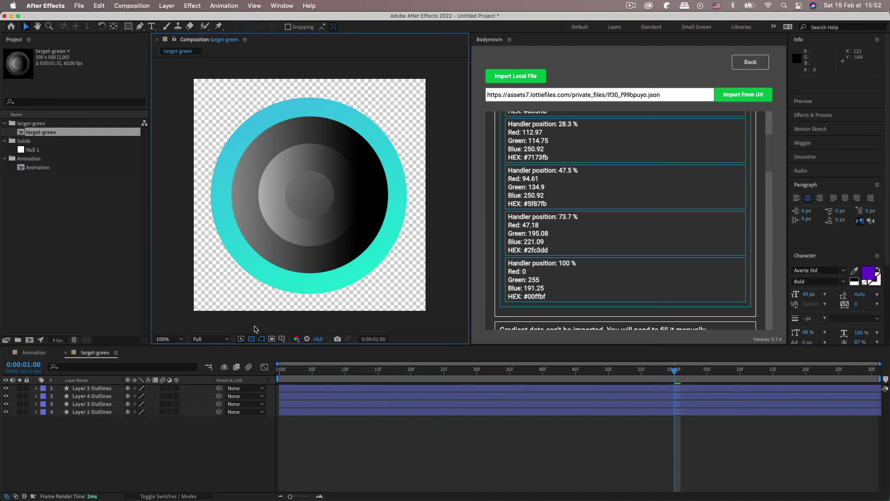
# Scroll through the Bodymovin alerts, then preview the target-green animation and stop it at frame 44.
pyautogui.scroll(-3, 709, 218)
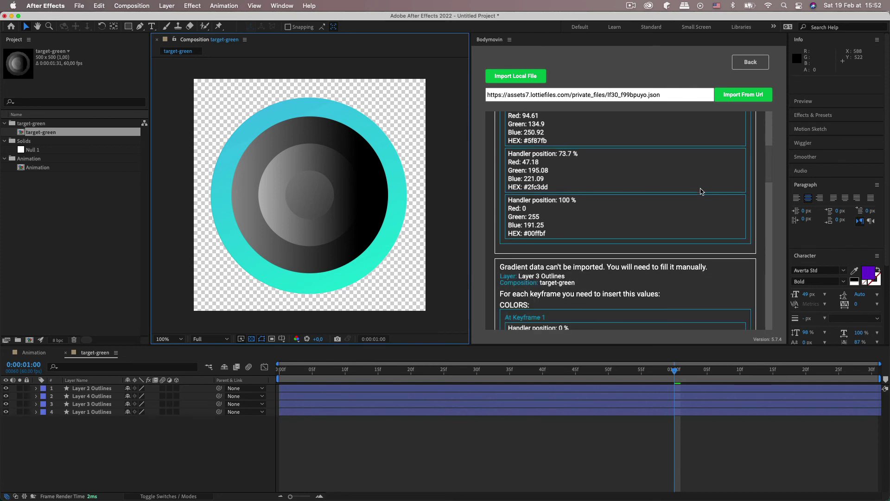
pyautogui.scroll(-3, 701, 191)
pyautogui.scroll(-3, 770, 190)
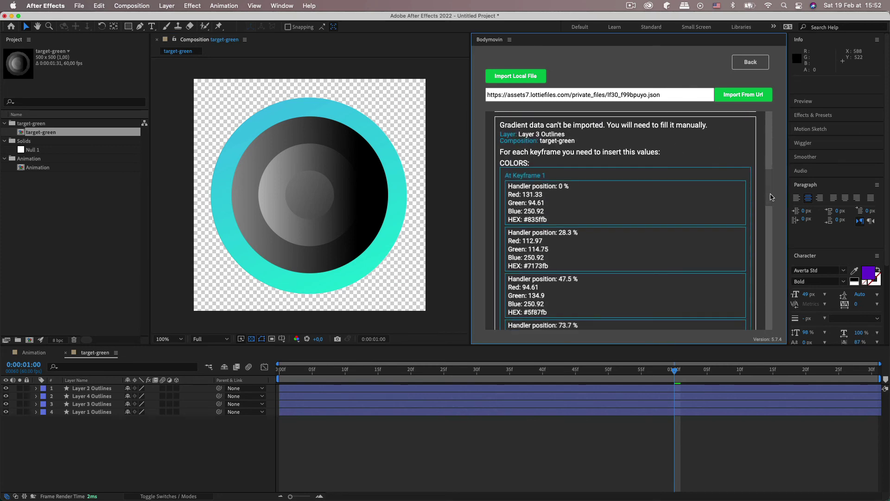
pyautogui.scroll(-10, 767, 185)
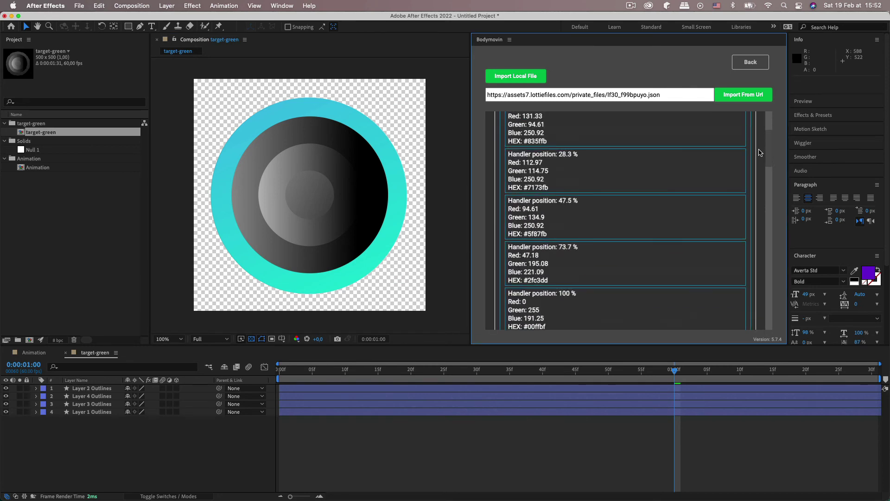
pyautogui.scroll(15, 760, 149)
pyautogui.scroll(-2, 416, 264)
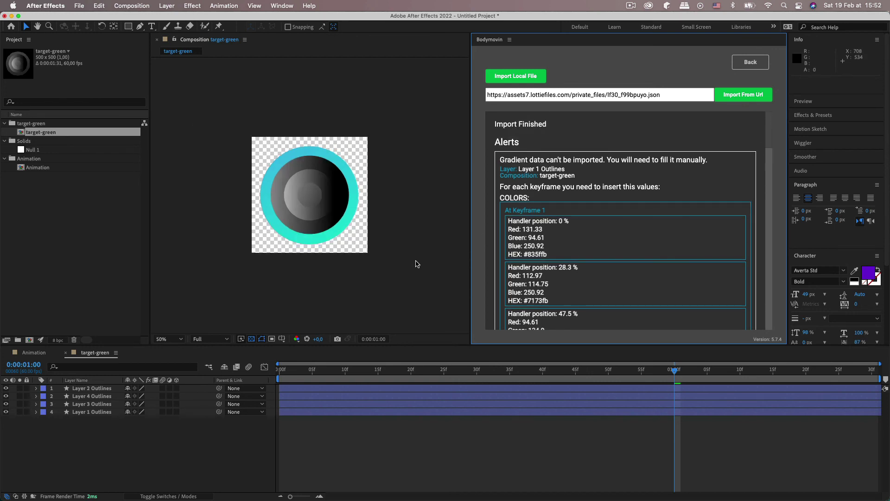
pyautogui.click(413, 263)
pyautogui.press('space')
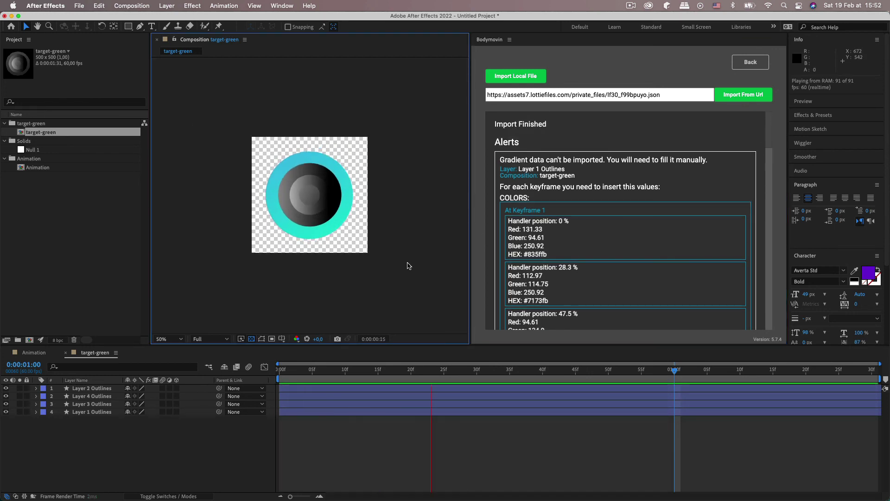
pyautogui.click(341, 206)
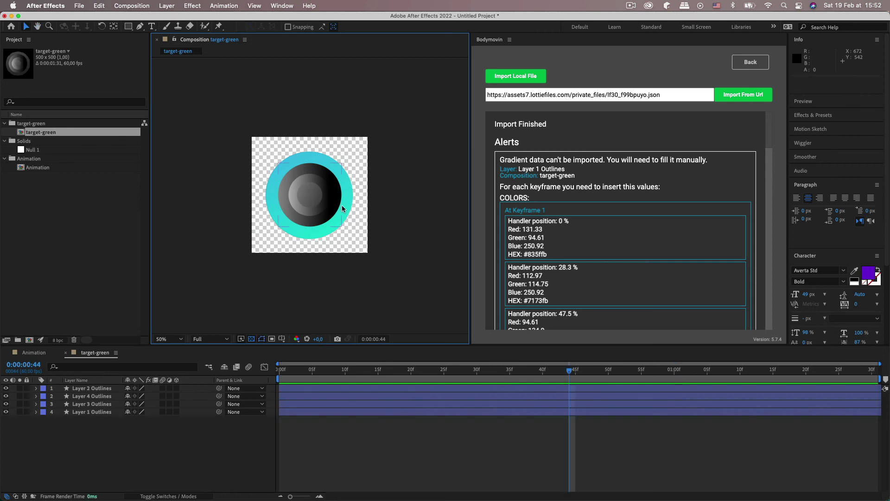
# Go Back from the Bodymovin alerts to the main list of compositions.
pyautogui.click(737, 64)
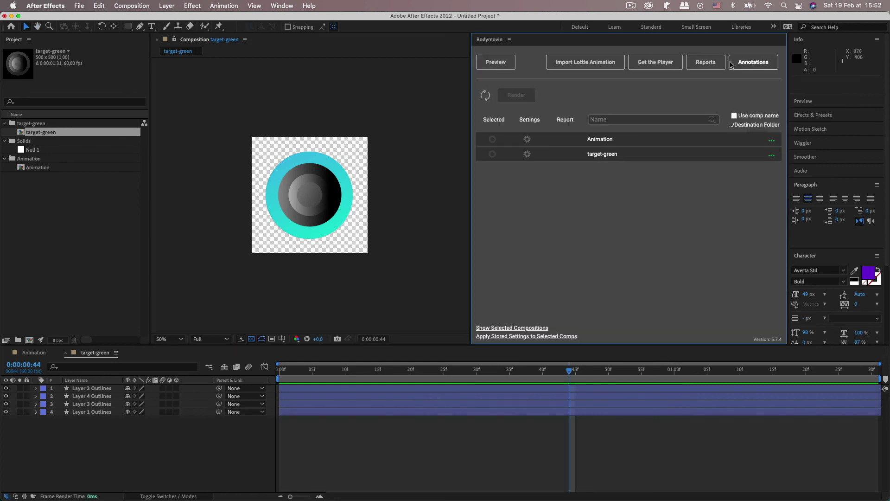